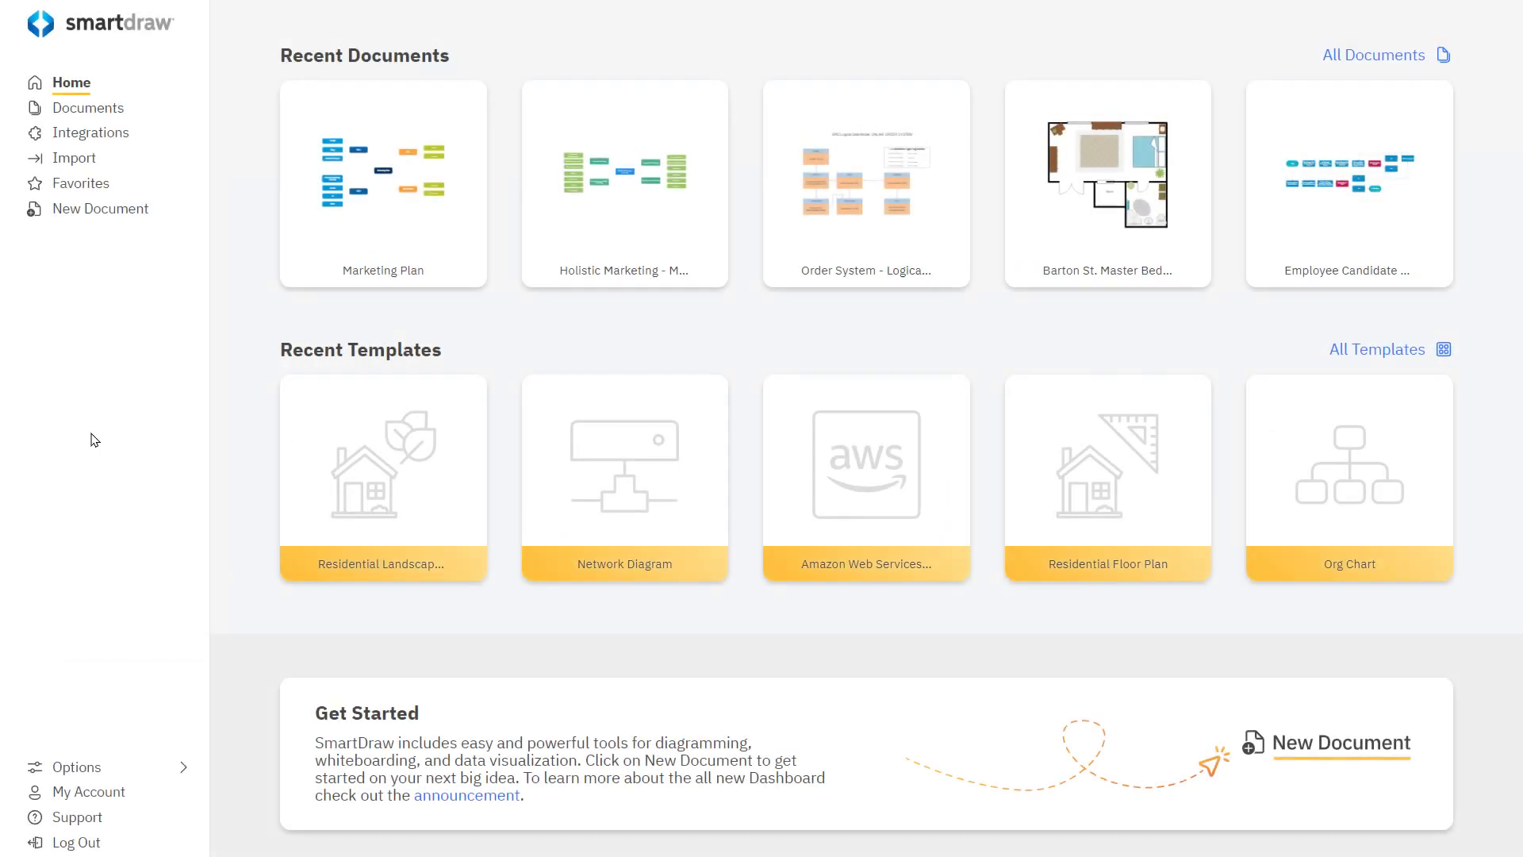
- Create a new document from the Brainstorming & Ideation category's Mind Map template
{"action": "left_click", "coordinate": [137, 216]}
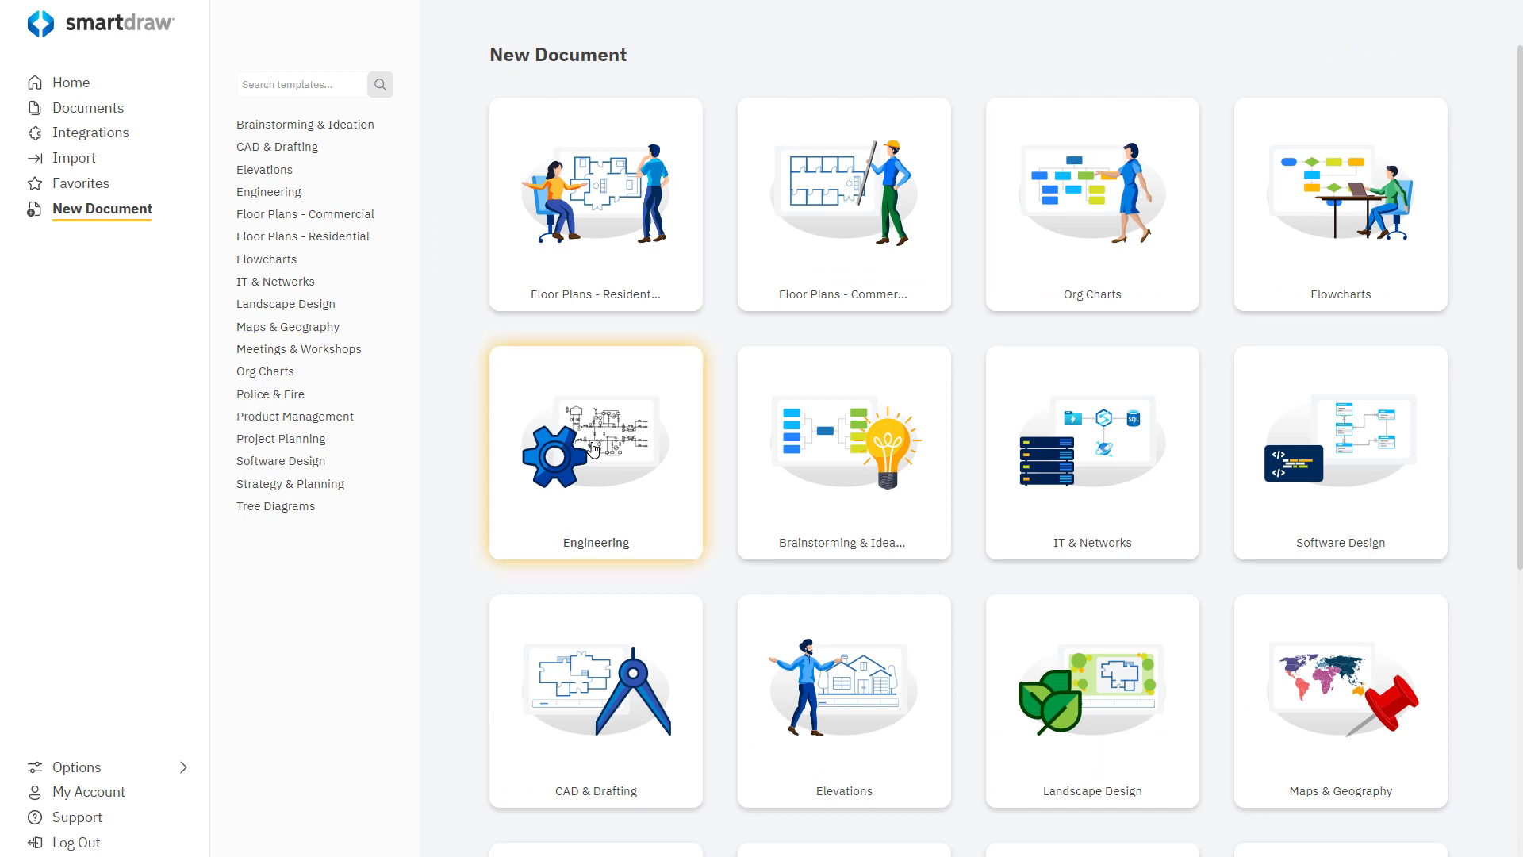
{"action": "left_click", "coordinate": [808, 469]}
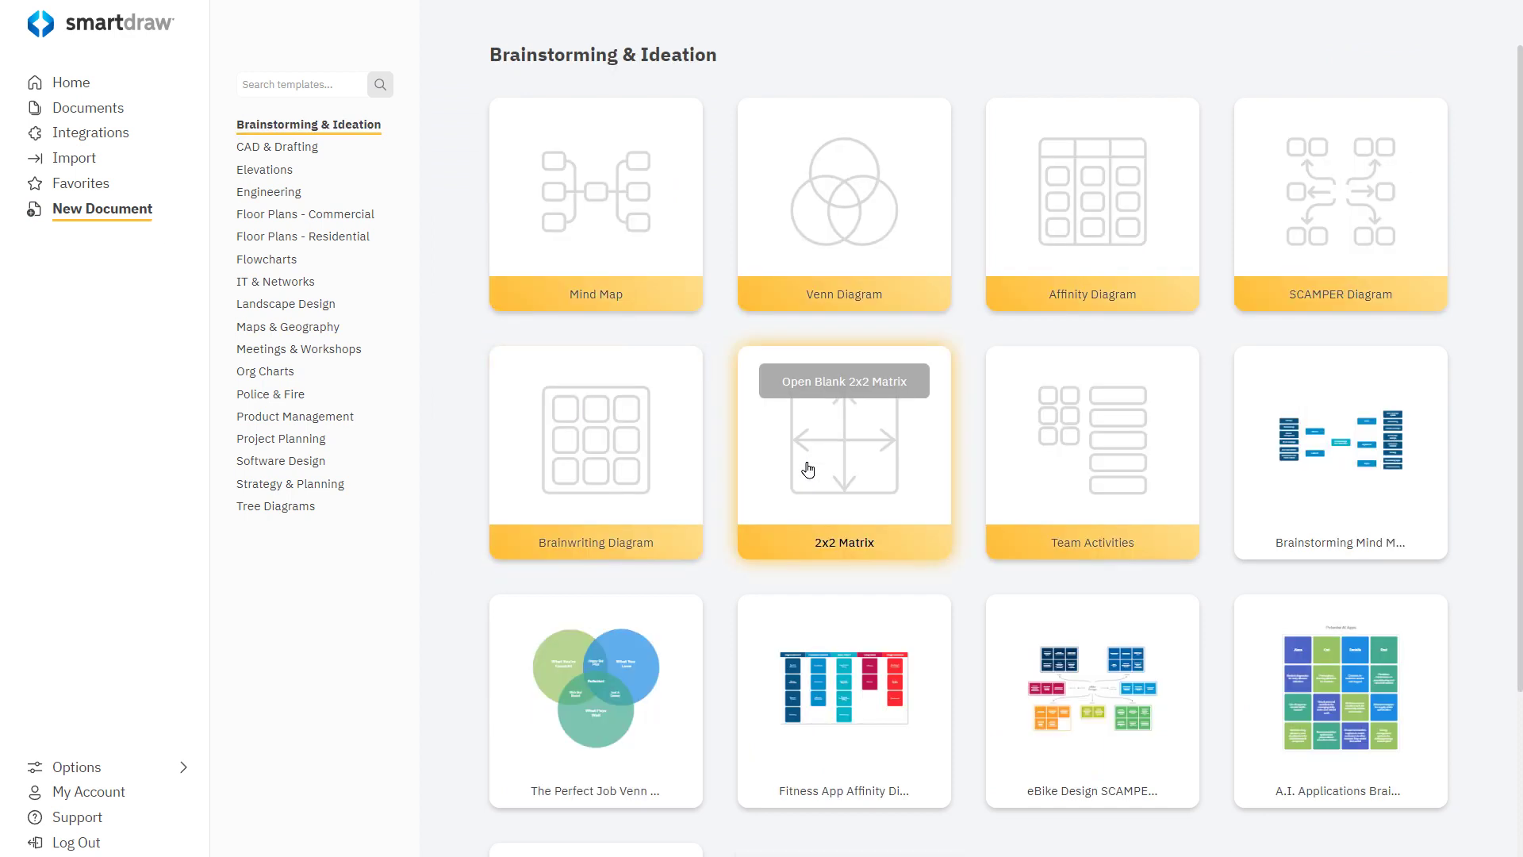
{"action": "left_click", "coordinate": [622, 246]}
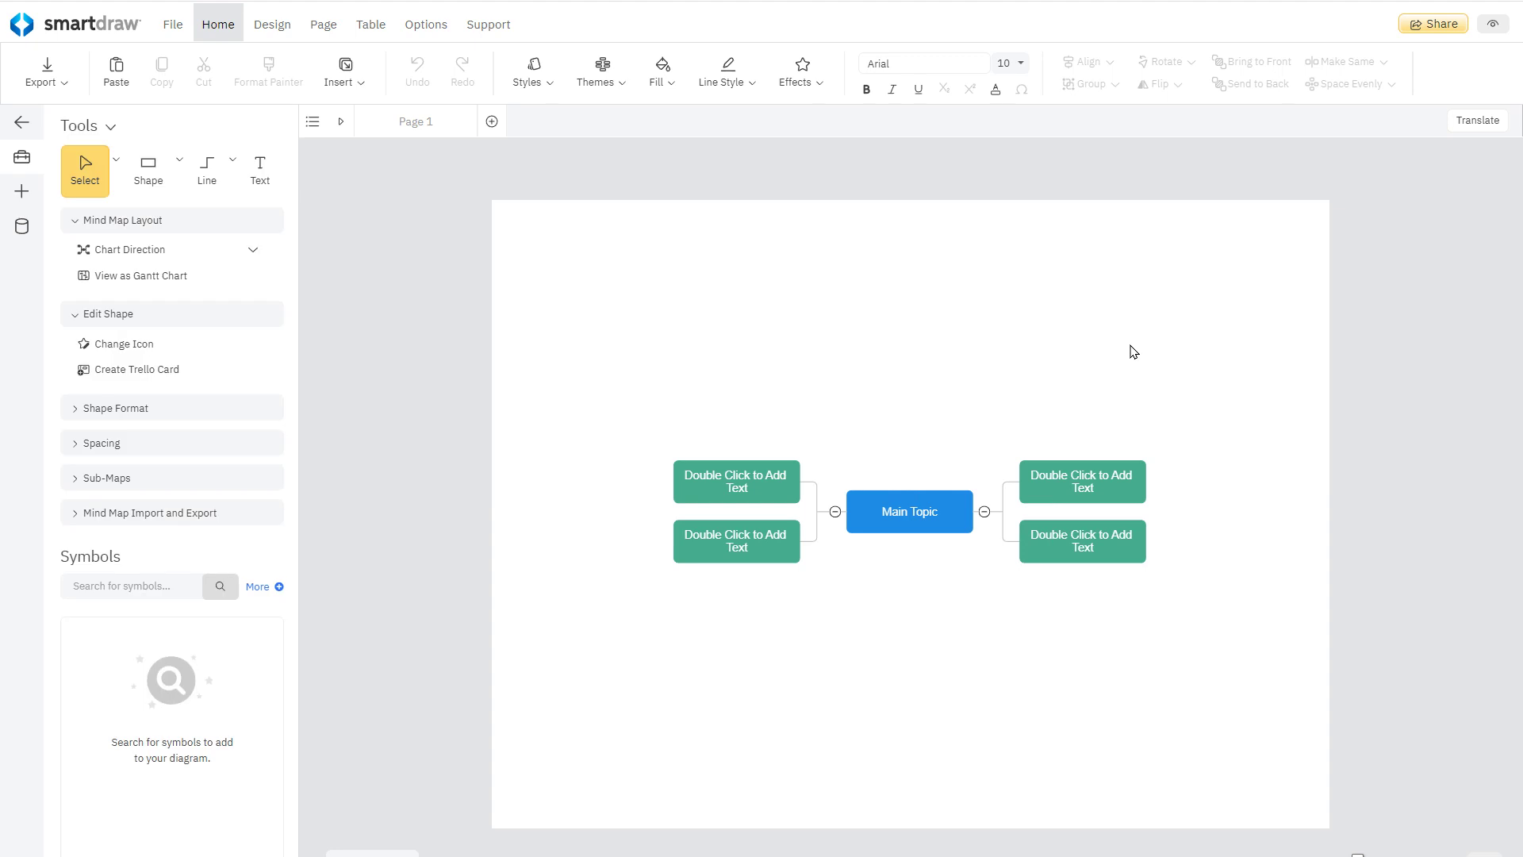
- Rename the main topic 'Changing Our Business Strategy' and add left-side sibling and child topics
{"action": "left_click", "coordinate": [922, 500]}
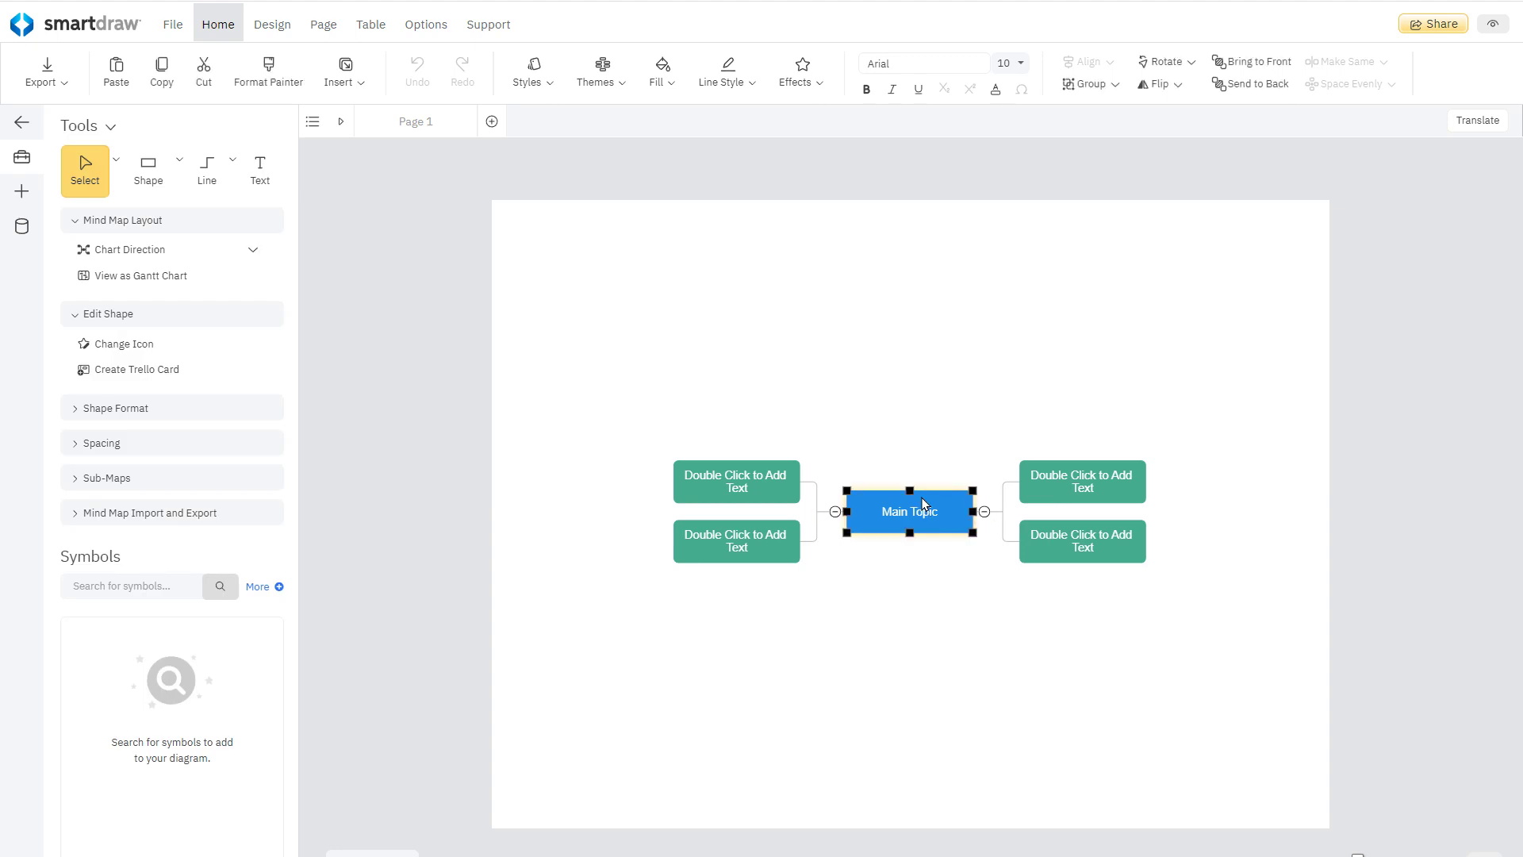
{"action": "type", "text": "Changing Our"}
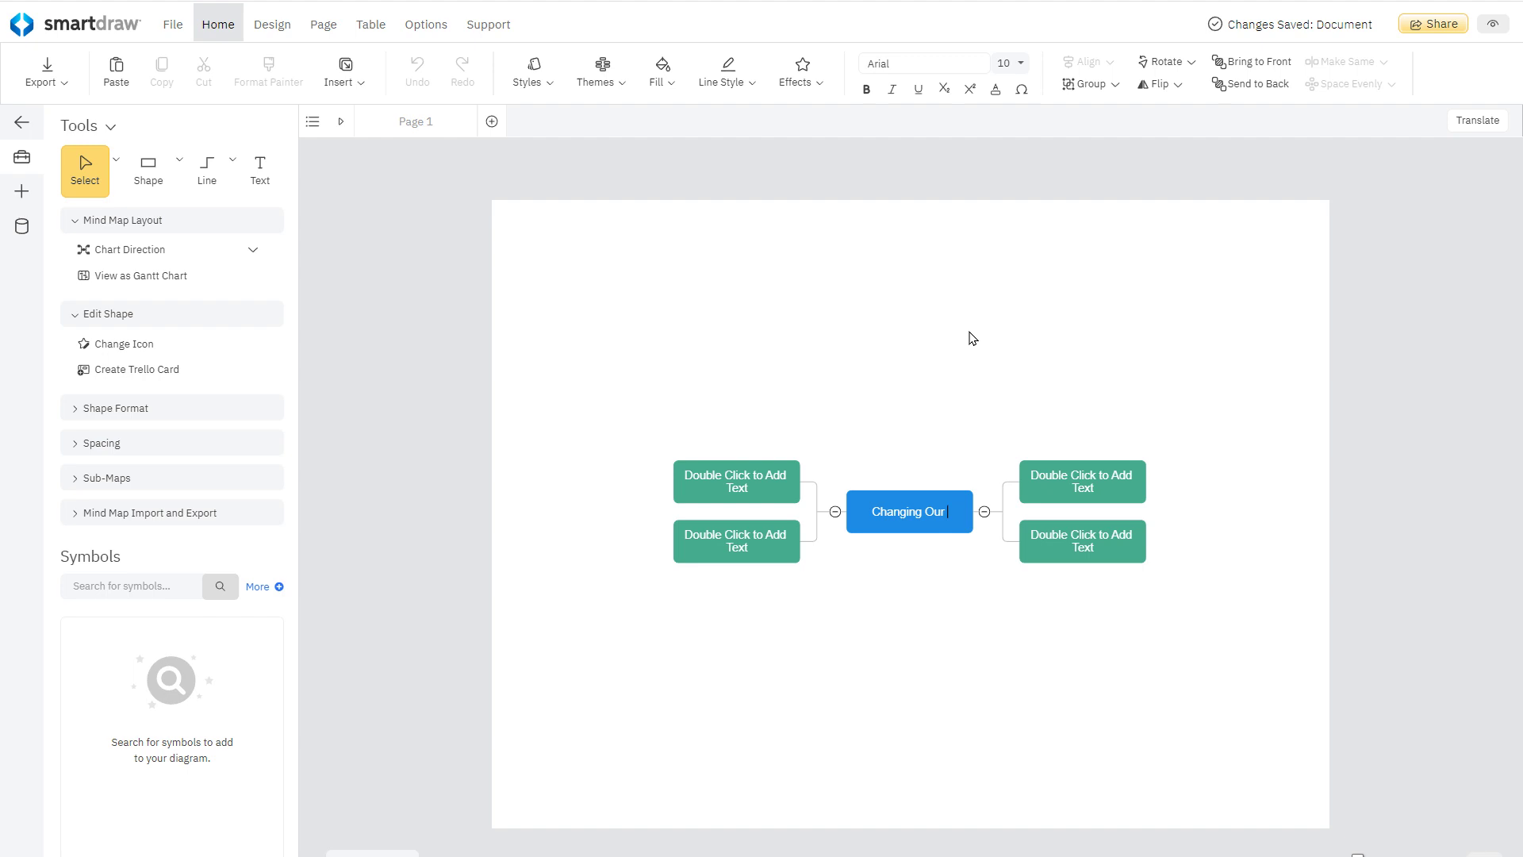
{"action": "type", "text": " Business Strategy"}
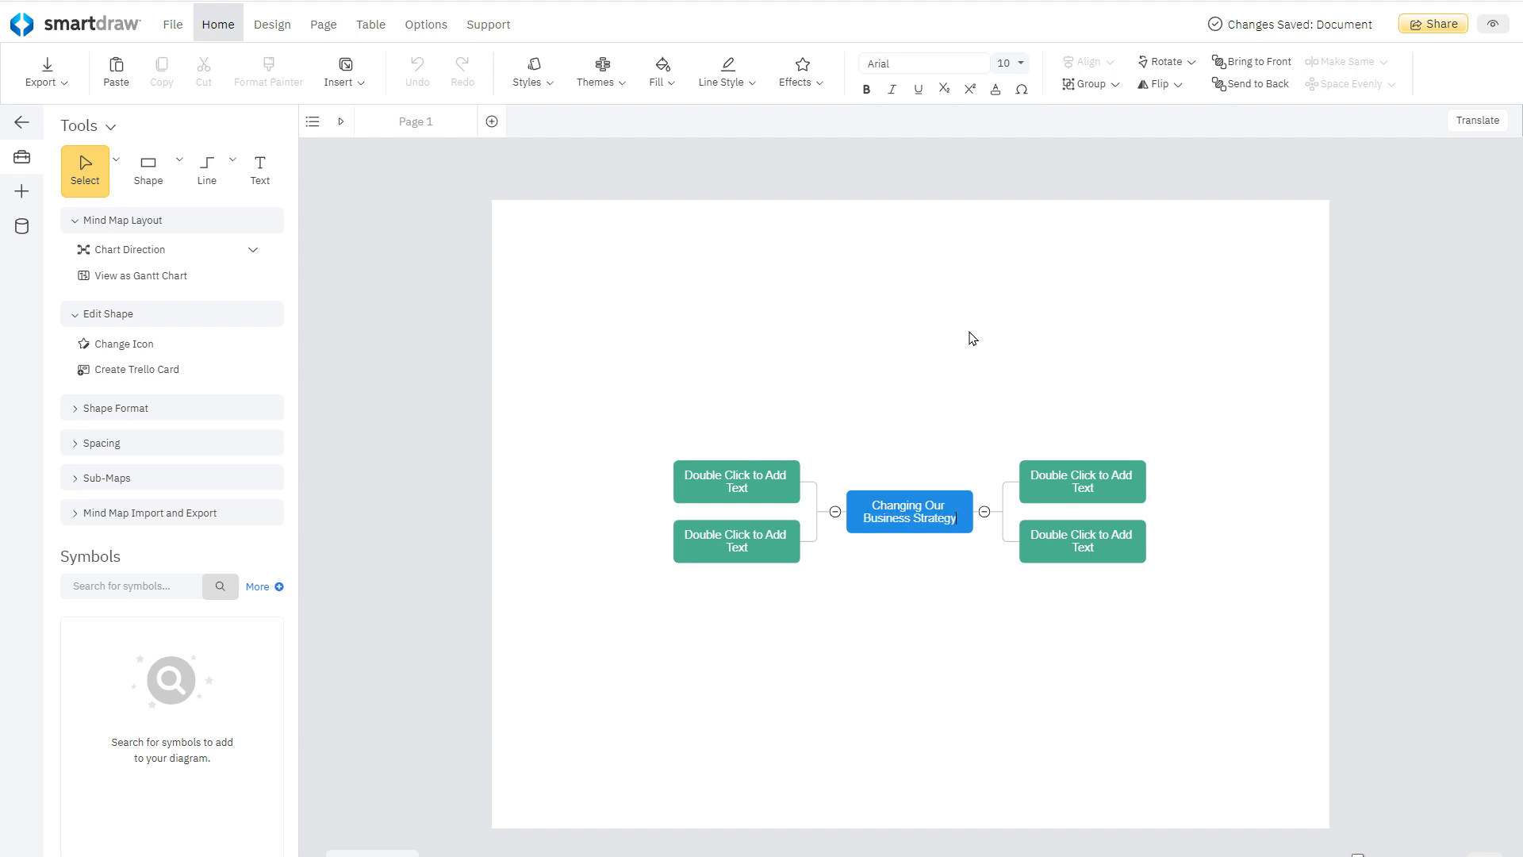
{"action": "left_click", "coordinate": [744, 452]}
{"action": "left_click", "coordinate": [744, 420]}
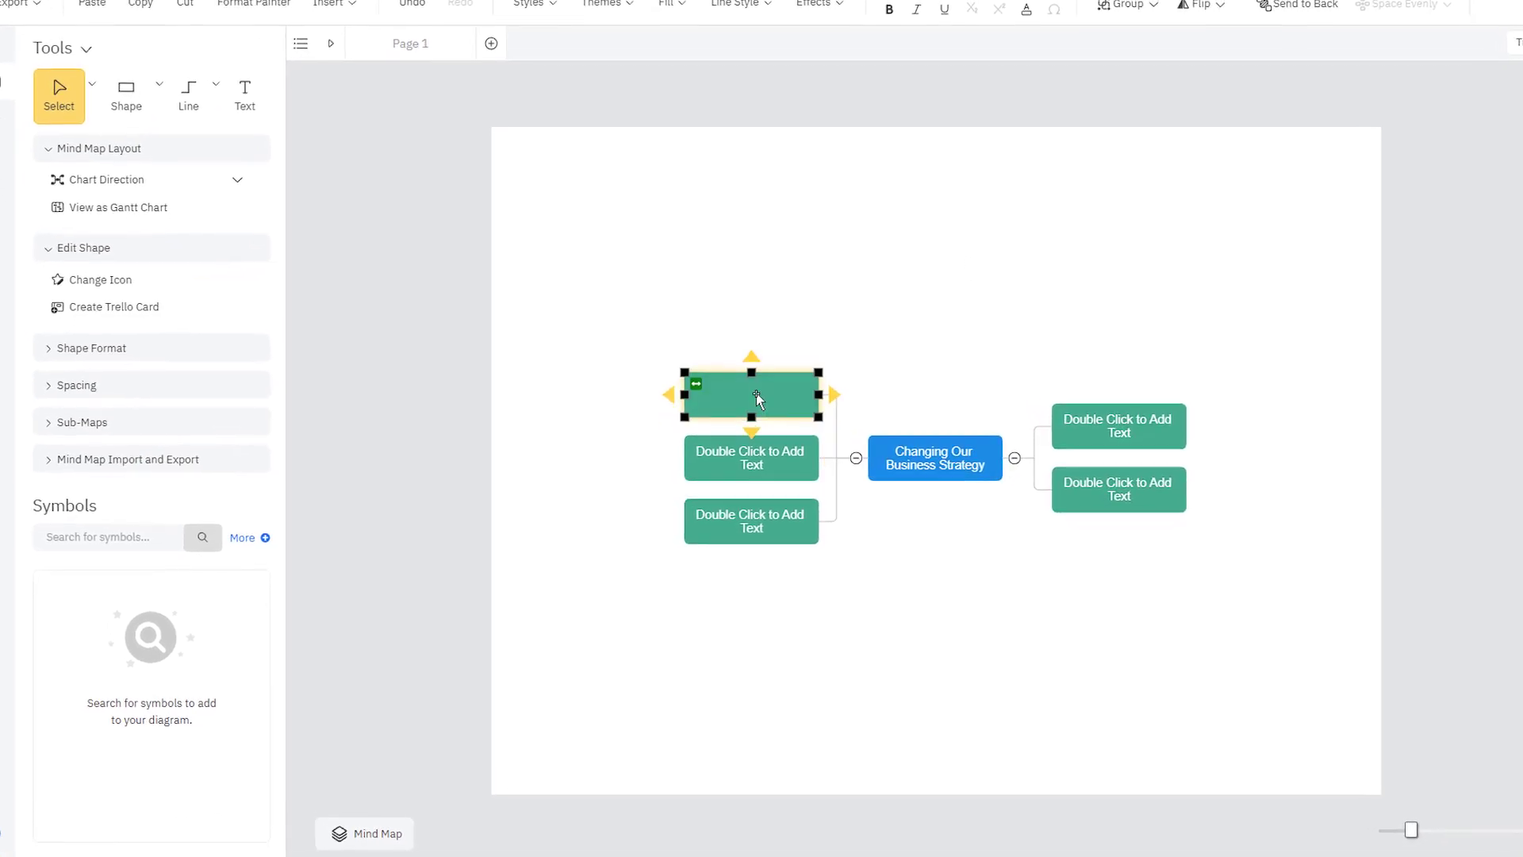
{"action": "left_click", "coordinate": [744, 381]}
{"action": "left_click", "coordinate": [674, 354]}
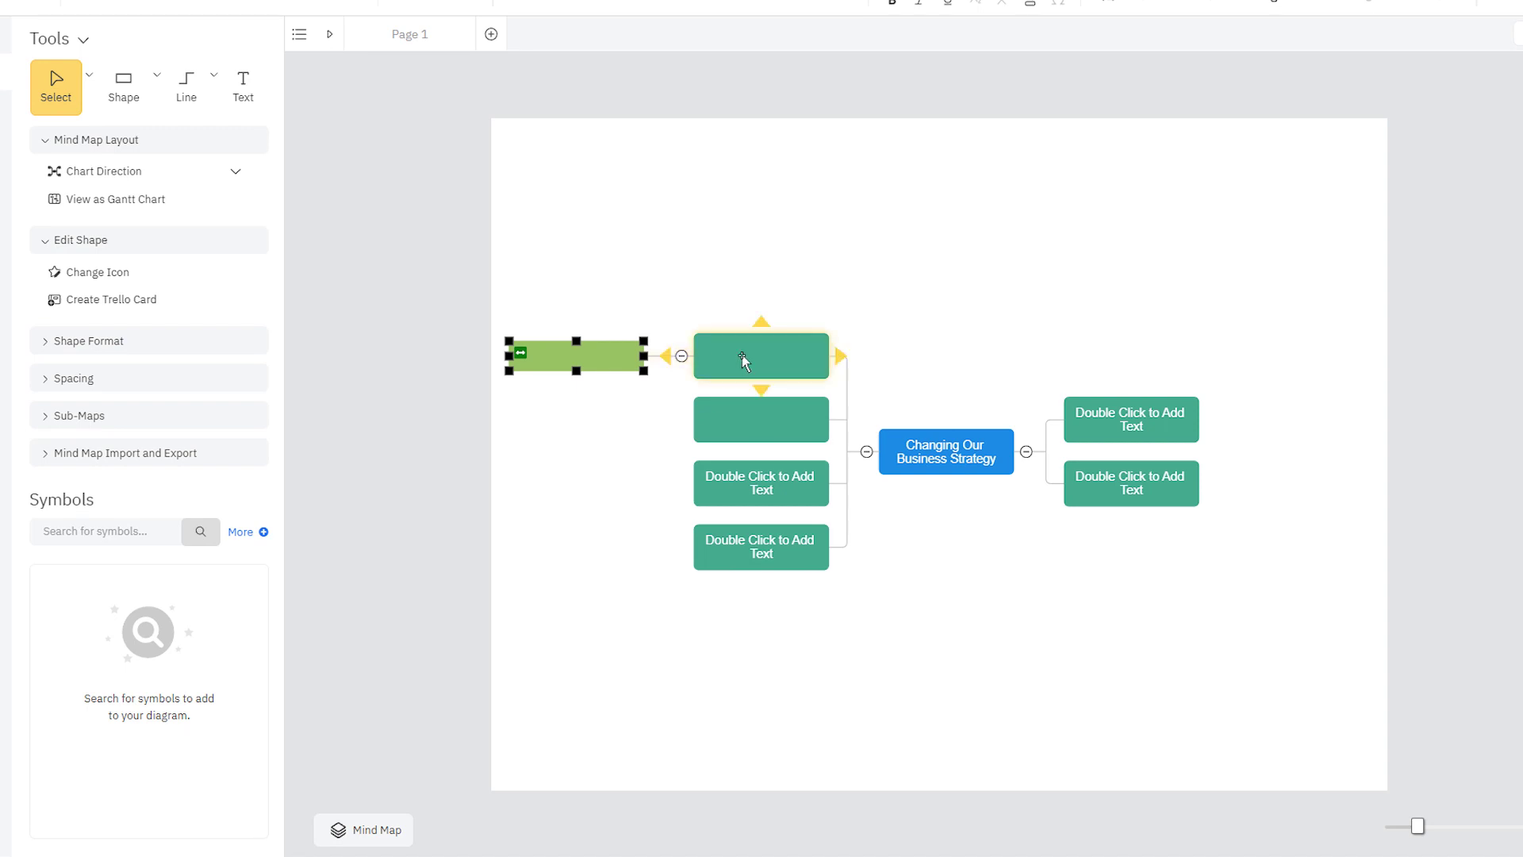
- Add child and sibling topics on the right, then label the top-left topic 'What we need to gro'
{"action": "left_click", "coordinate": [1190, 409]}
{"action": "key", "text": "ctrl+Right"}
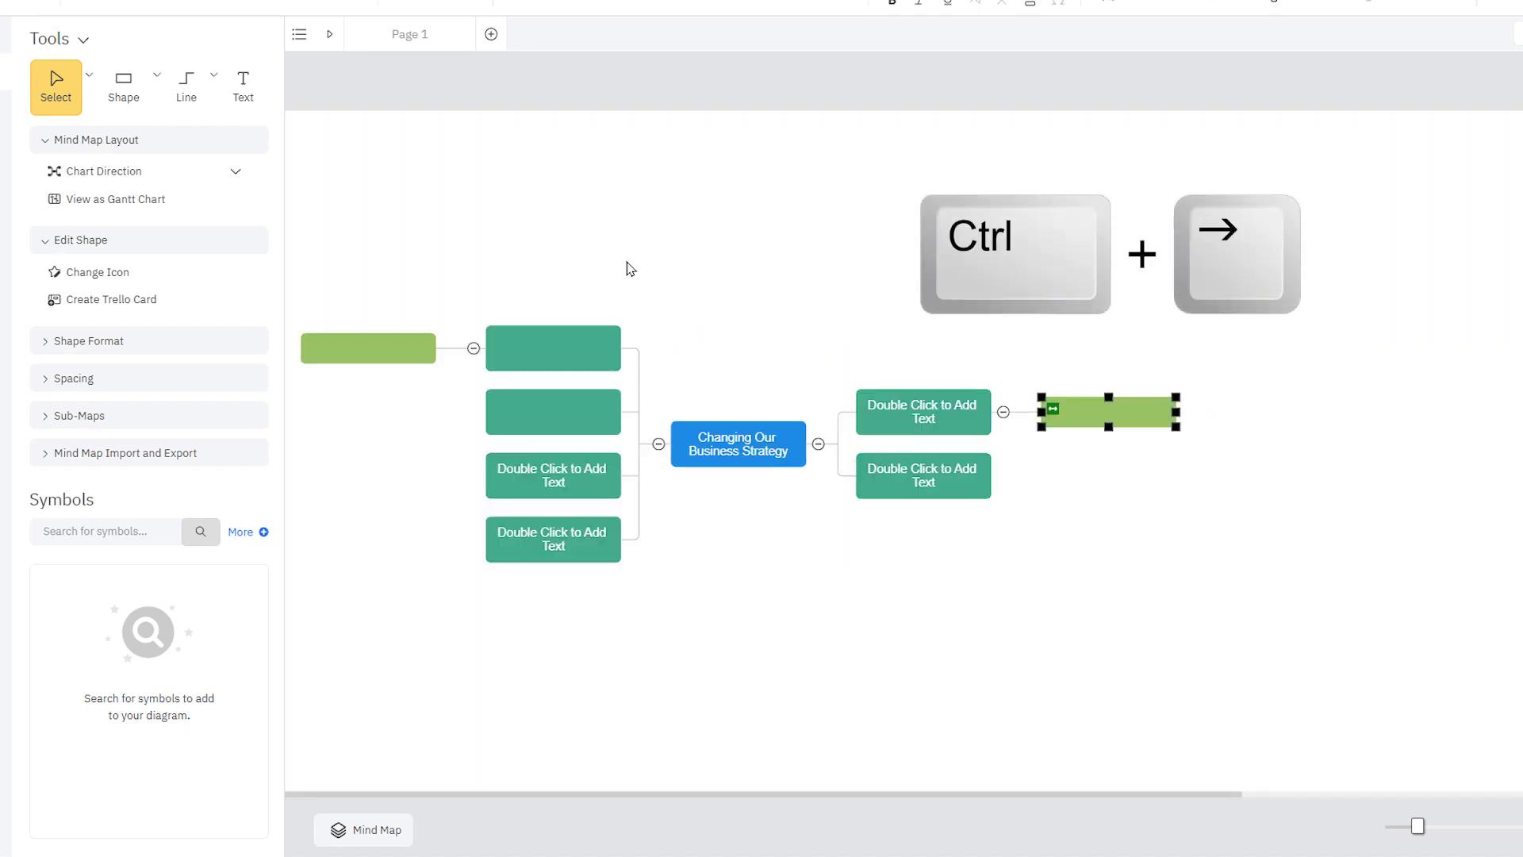
{"action": "key", "text": "ctrl+Down"}
{"action": "key", "text": "ctrl+Down"}
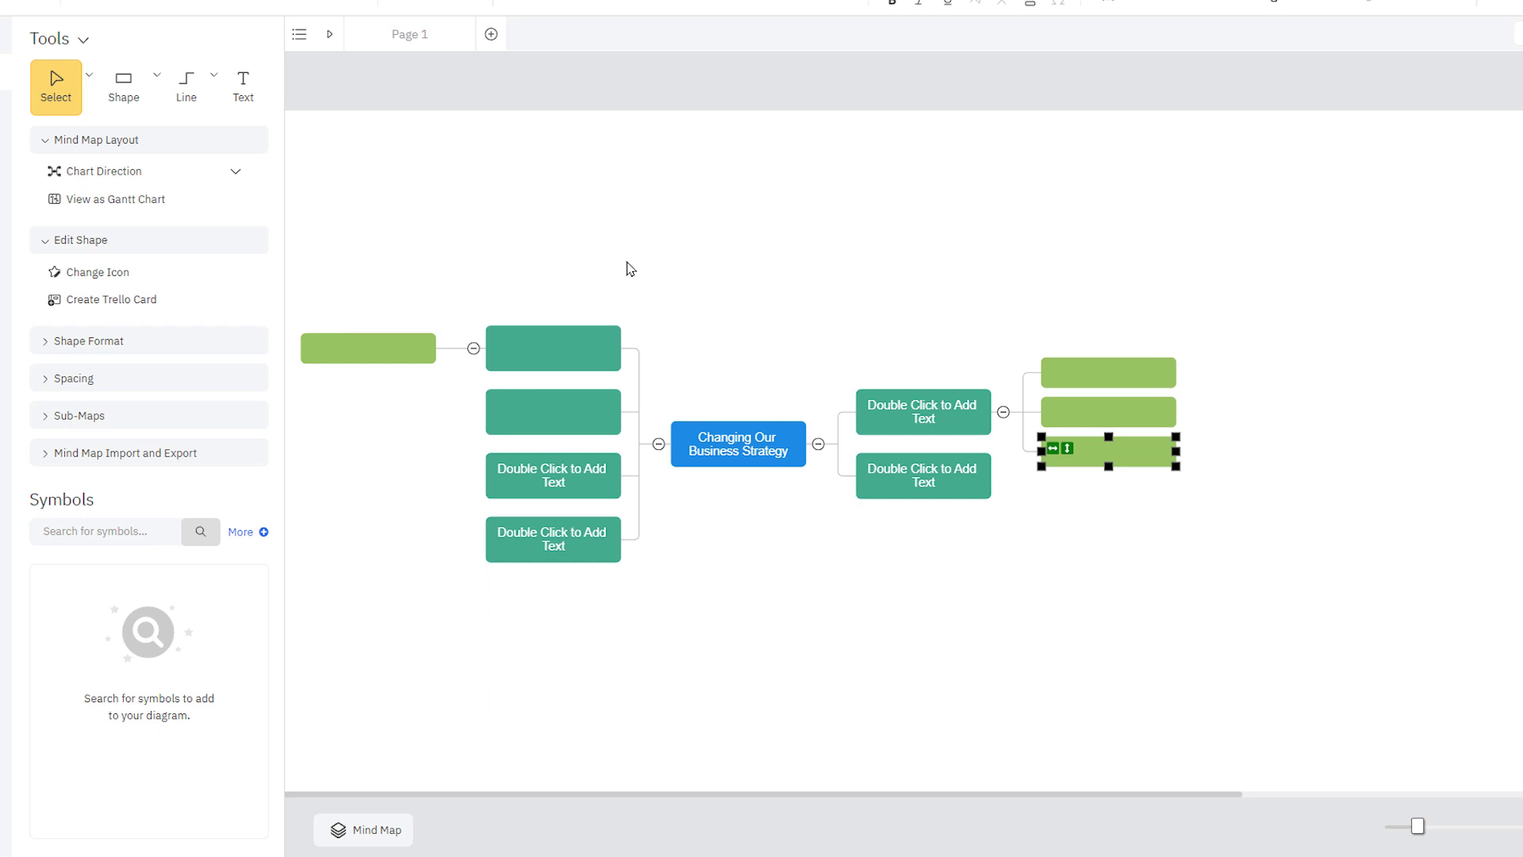
{"action": "key", "text": "Left"}
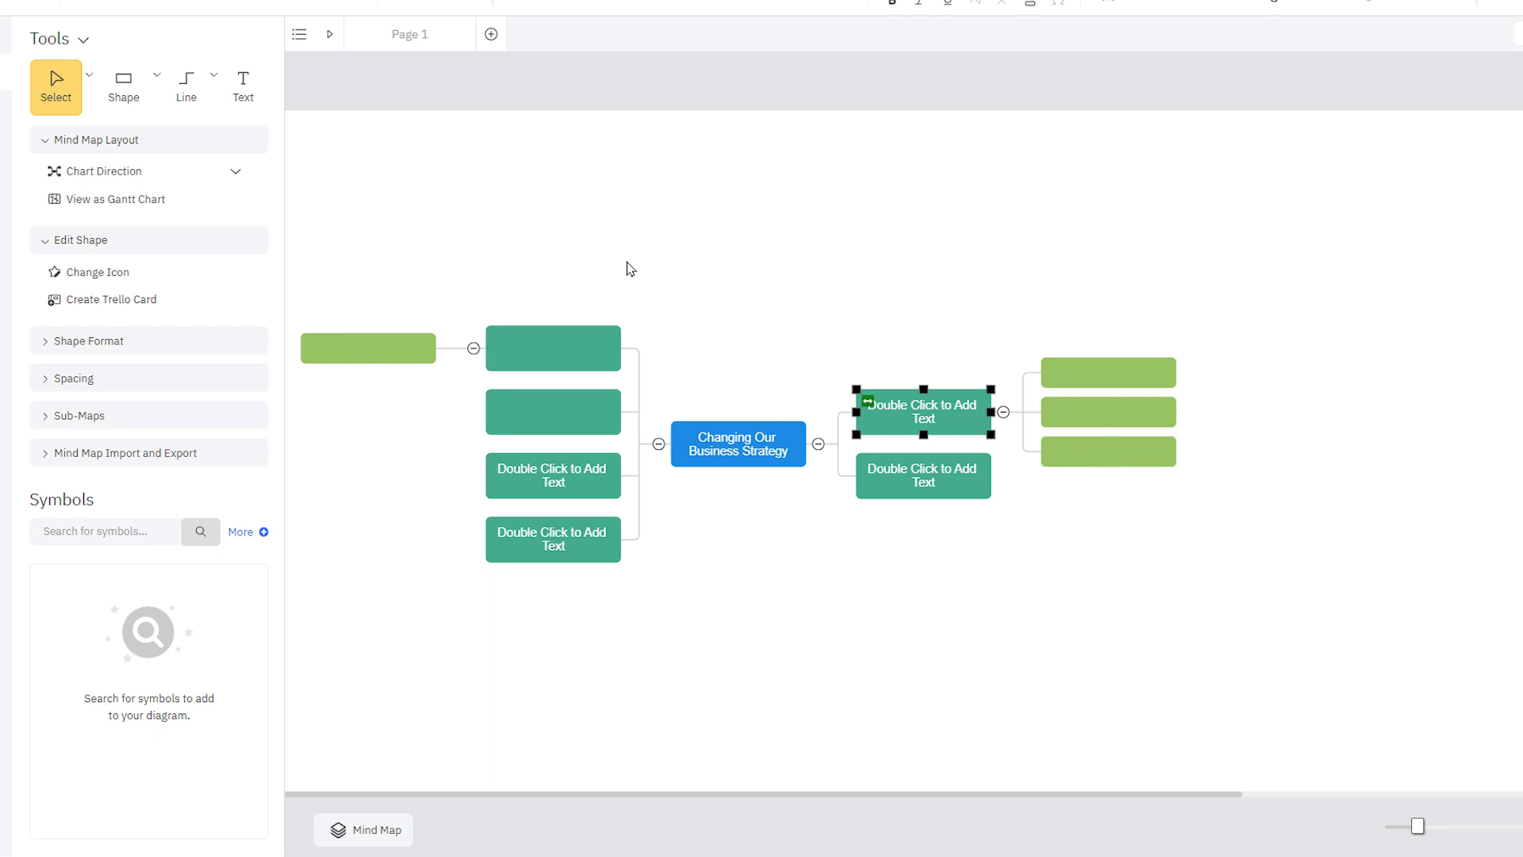
{"action": "key", "text": "Left"}
{"action": "key", "text": "Left"}
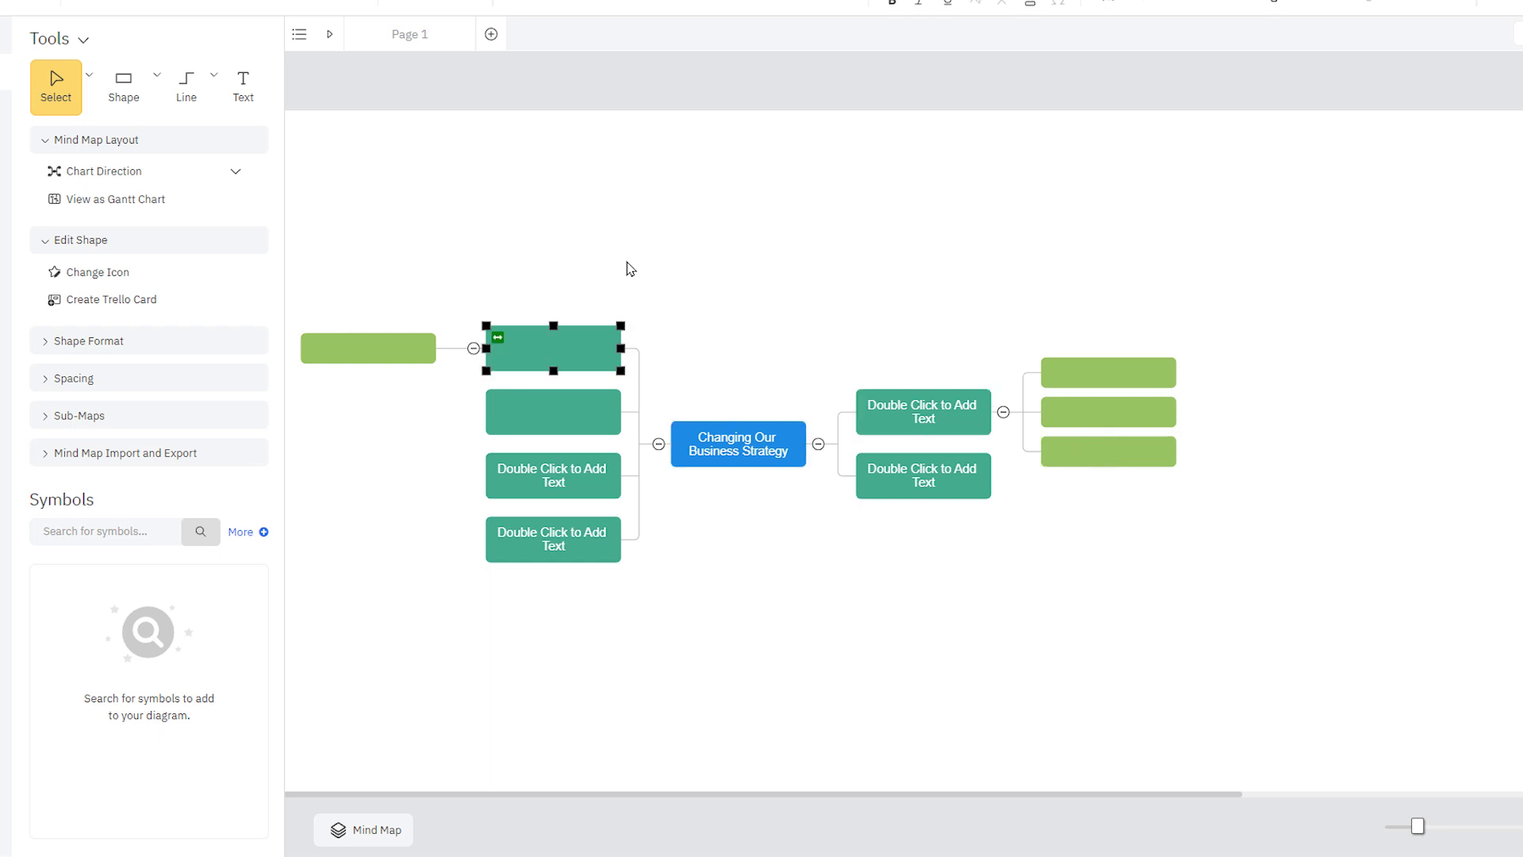
{"action": "type", "text": "What we need to grow"}
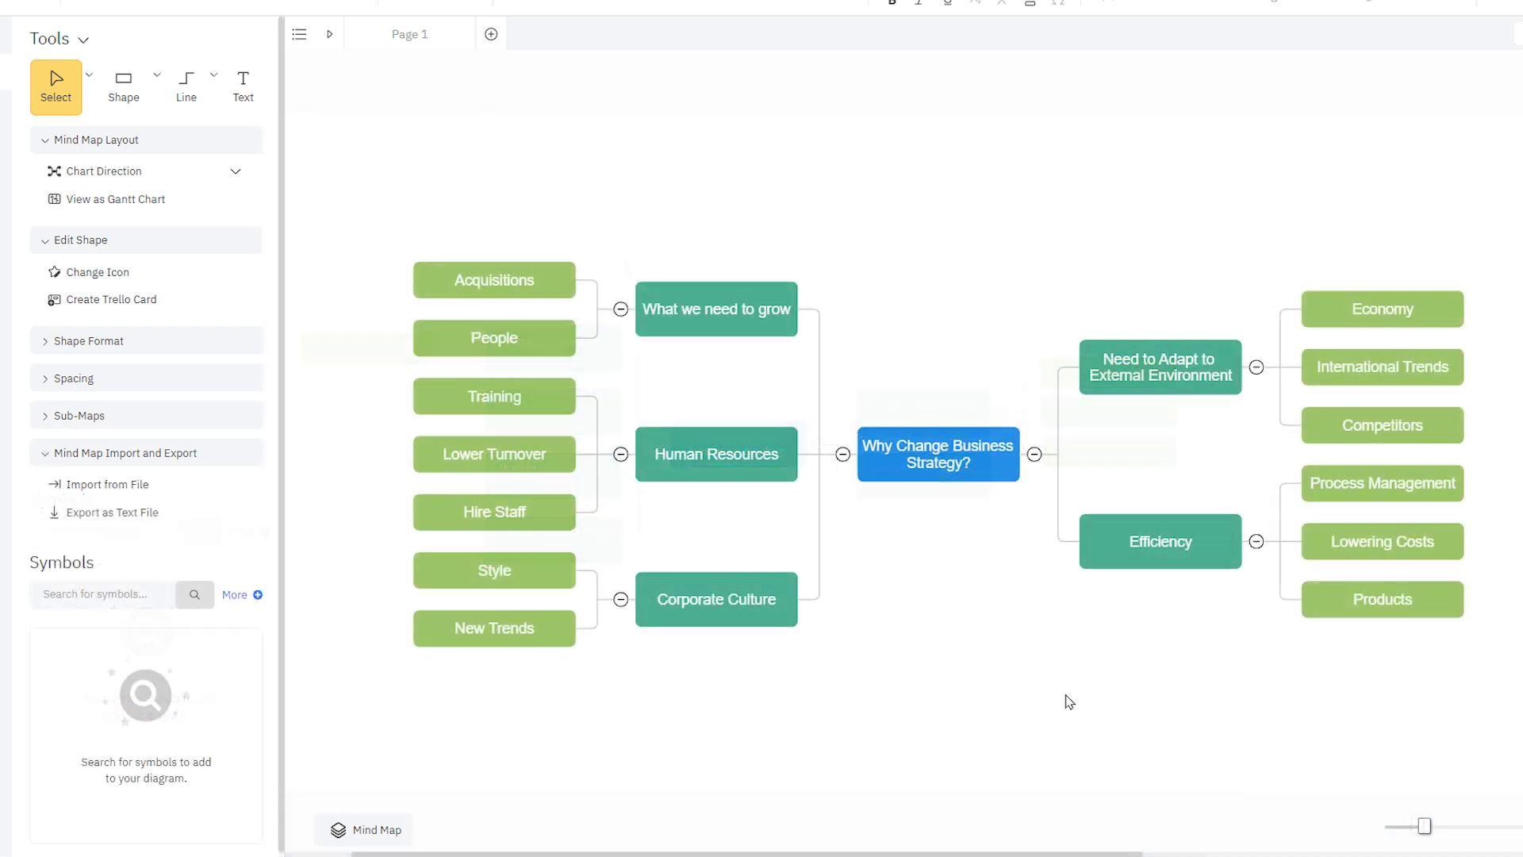
- Delete the Human Resources branch and move Products into the What we need to grow branch
{"action": "left_click", "coordinate": [766, 472]}
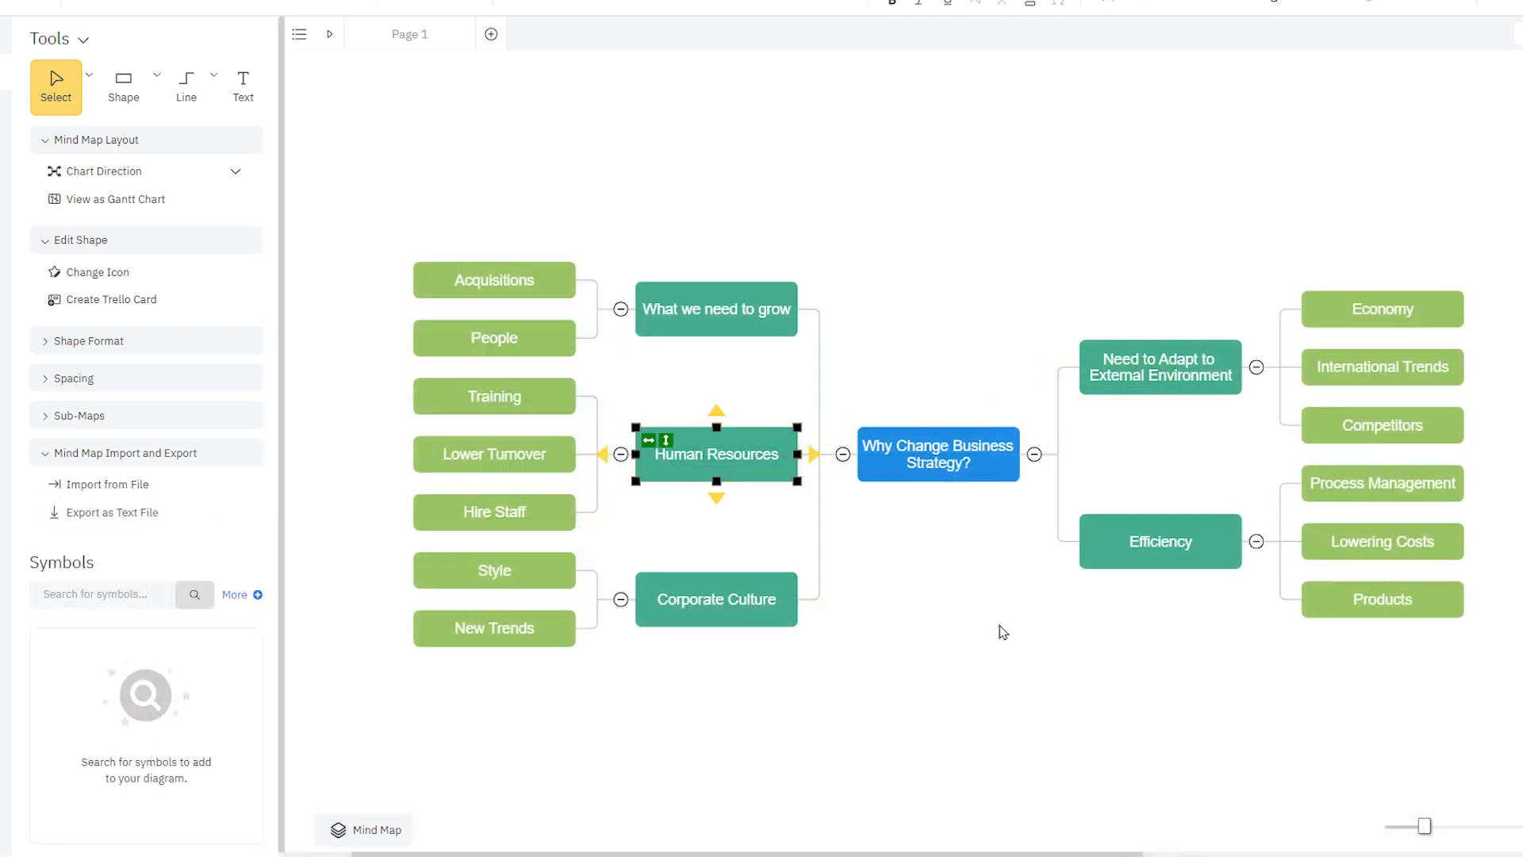
{"action": "key", "text": "Delete"}
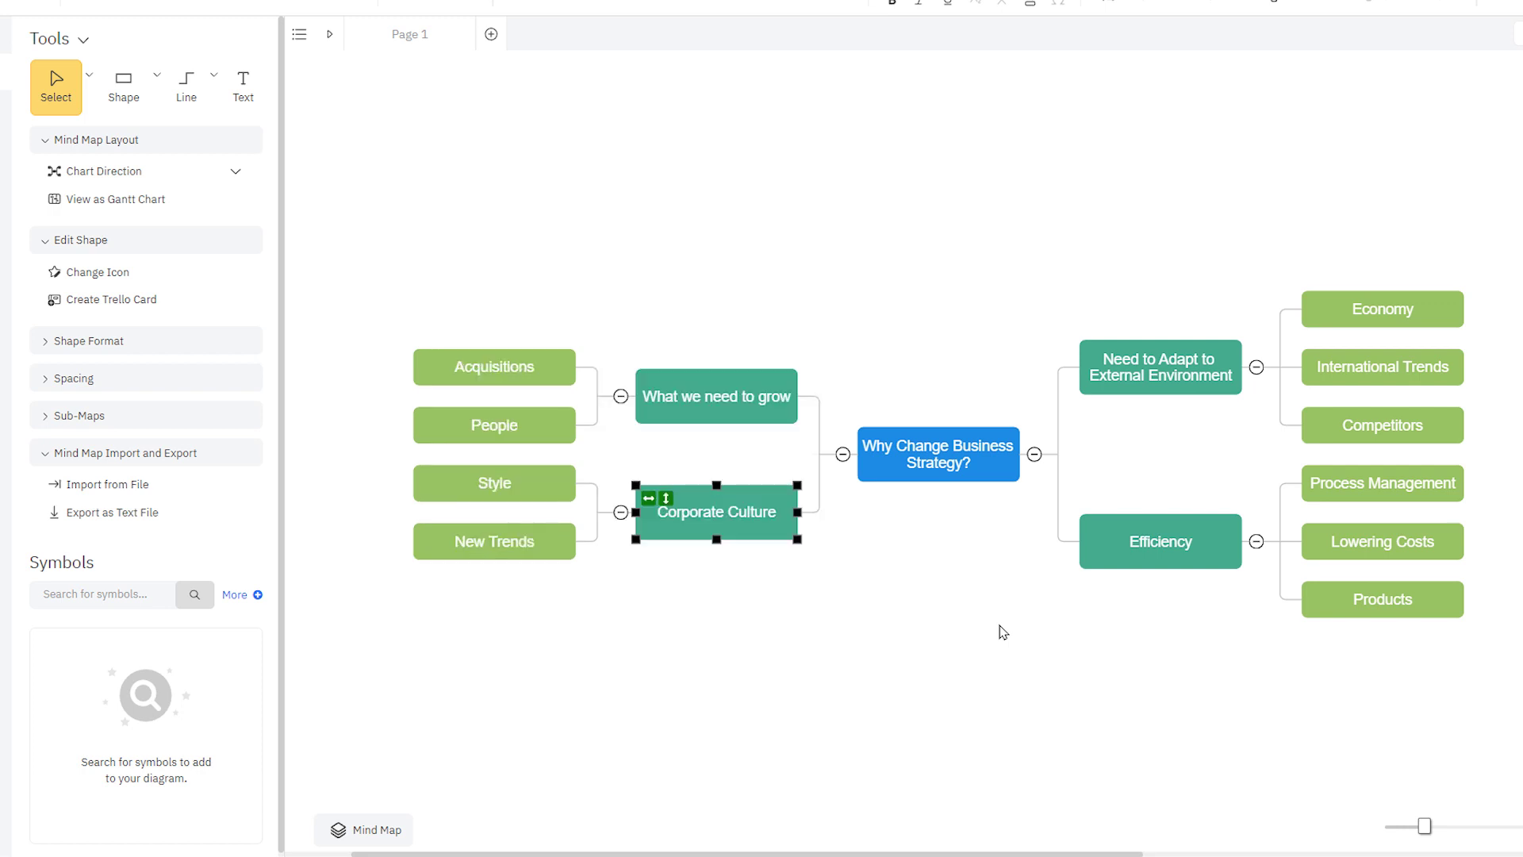
{"action": "left_click_drag", "start_coordinate": [1365, 603], "coordinate": [549, 408]}
{"action": "left_click", "coordinate": [765, 193]}
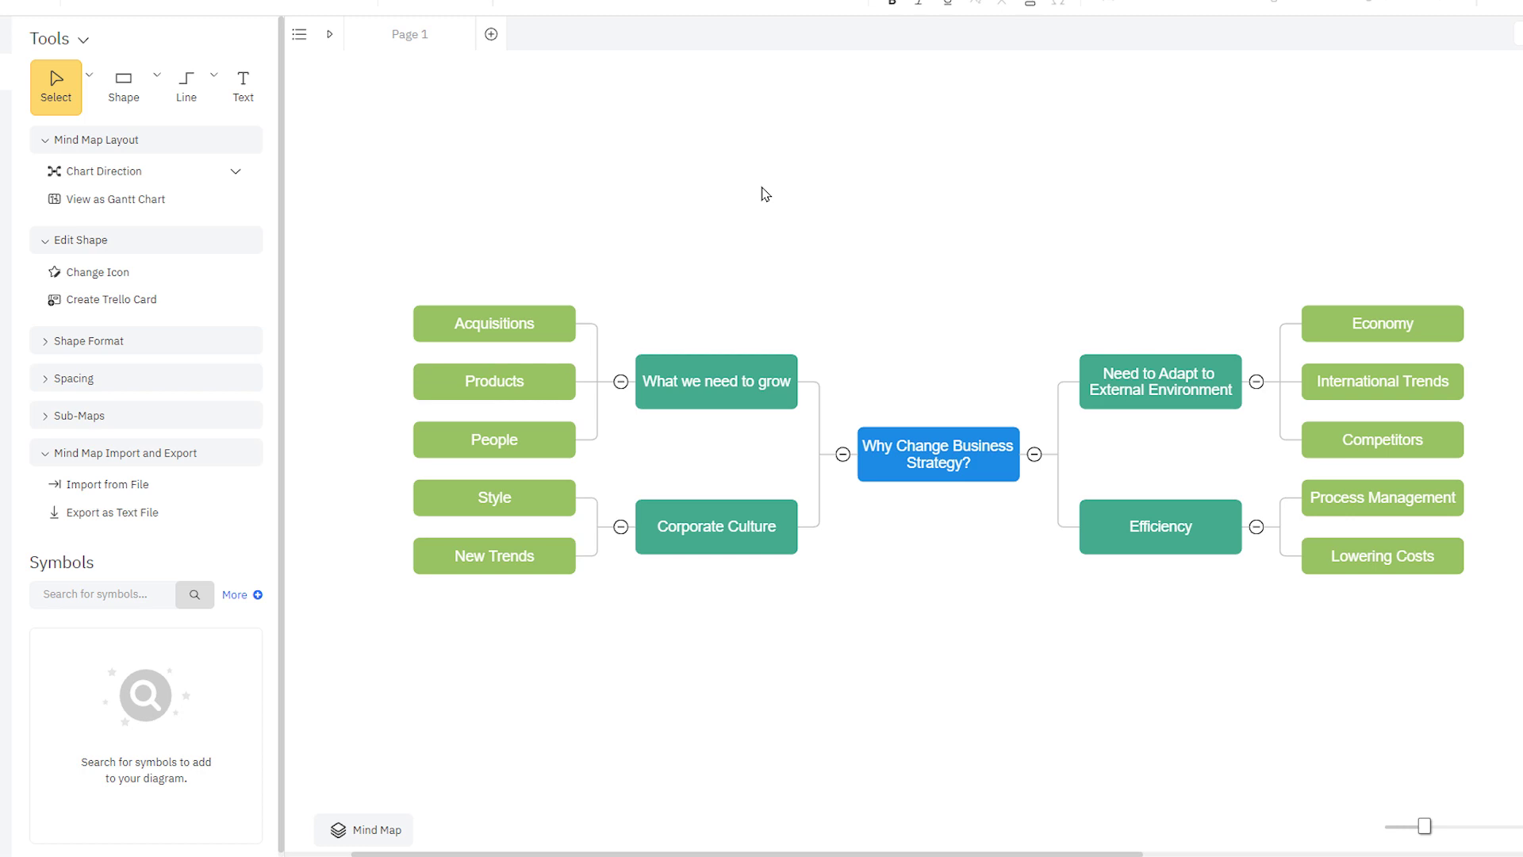
- Raise the map's vertical and horizontal spacing to 0.4, then reduce them back down
{"action": "left_click", "coordinate": [938, 454]}
{"action": "left_click", "coordinate": [50, 382]}
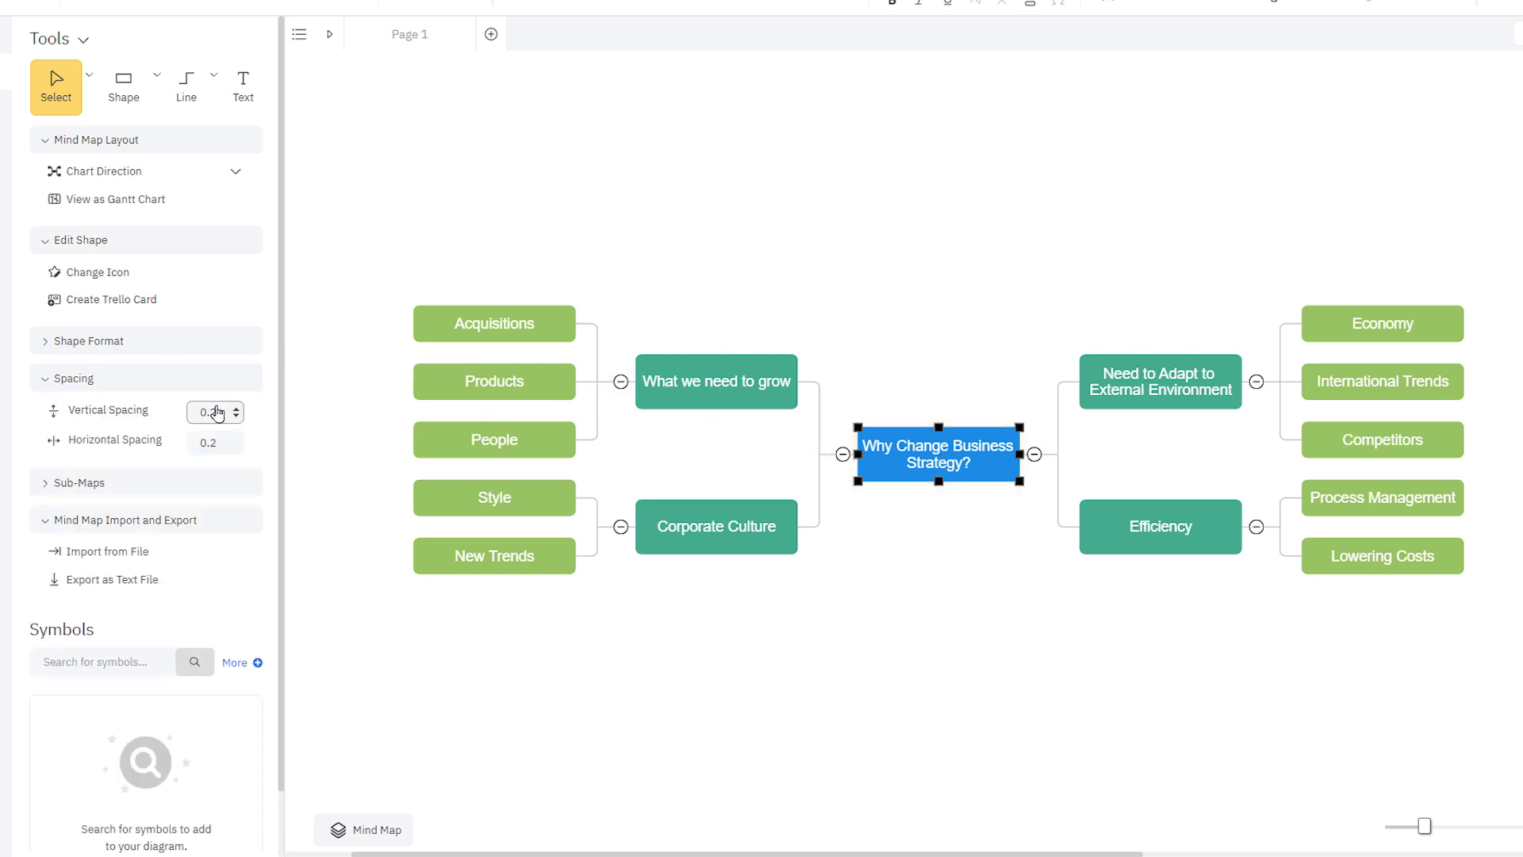
{"action": "left_click", "coordinate": [235, 409]}
{"action": "left_click", "coordinate": [235, 438]}
{"action": "left_click", "coordinate": [235, 439]}
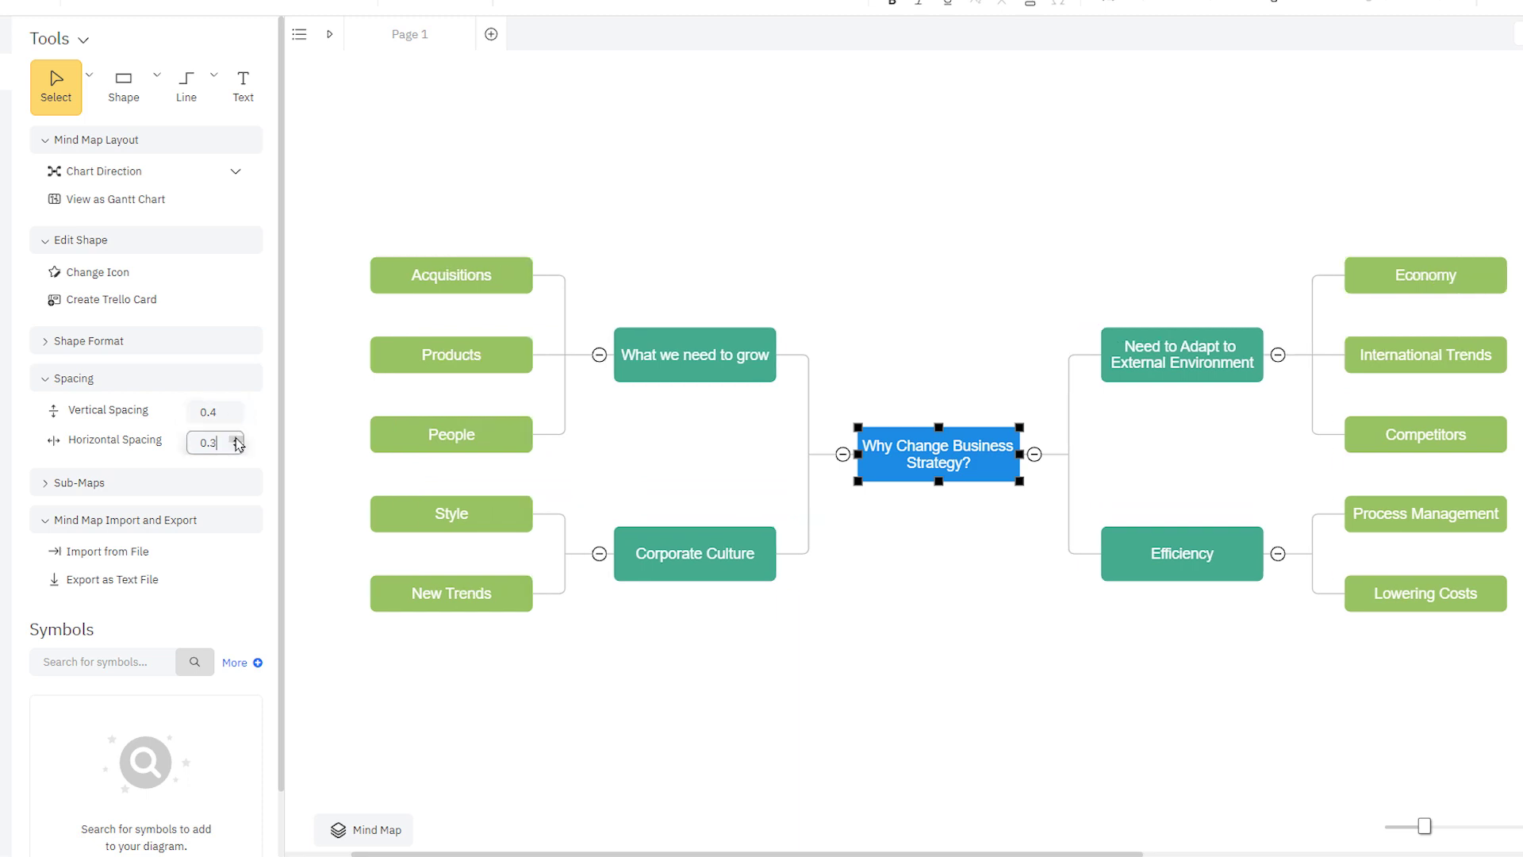
{"action": "left_click", "coordinate": [236, 447]}
{"action": "left_click", "coordinate": [235, 447]}
{"action": "left_click", "coordinate": [235, 416]}
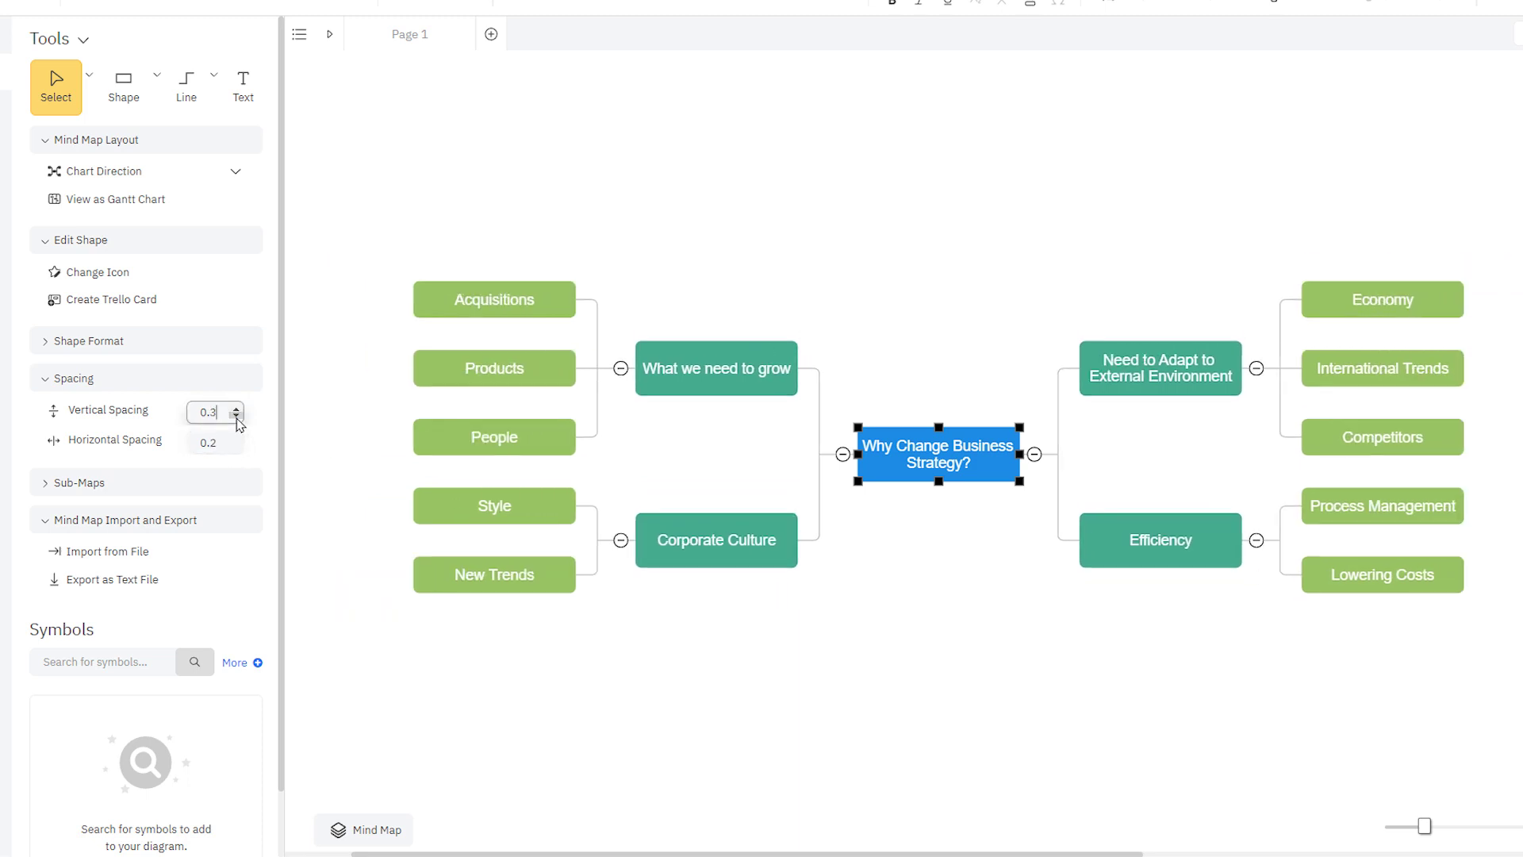
{"action": "left_click", "coordinate": [236, 417]}
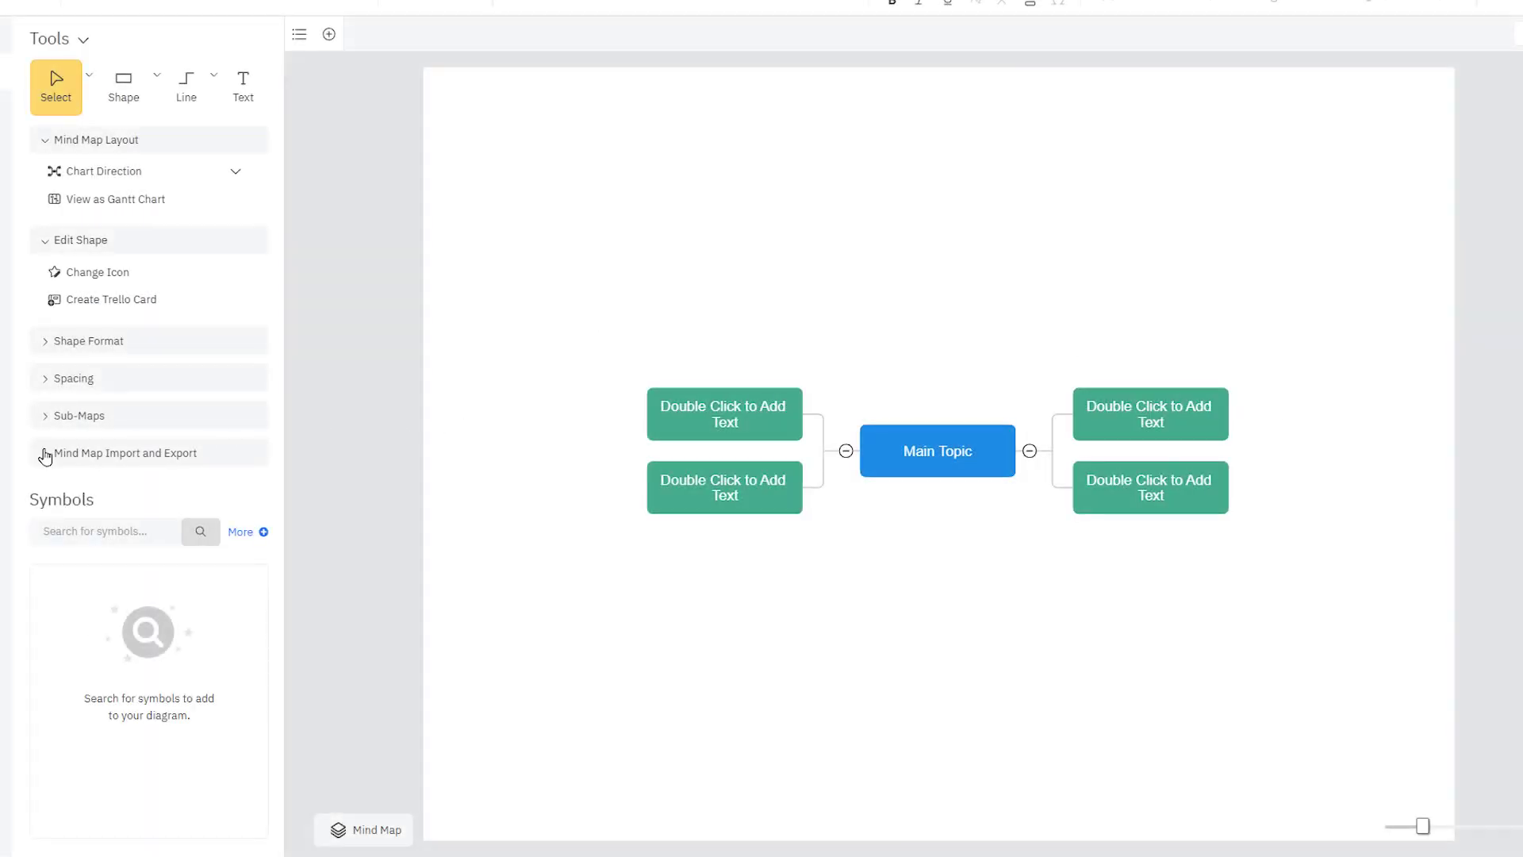
- Import the CSV file via Mind Map Import from File, replacing the current chart
{"action": "left_click", "coordinate": [44, 453]}
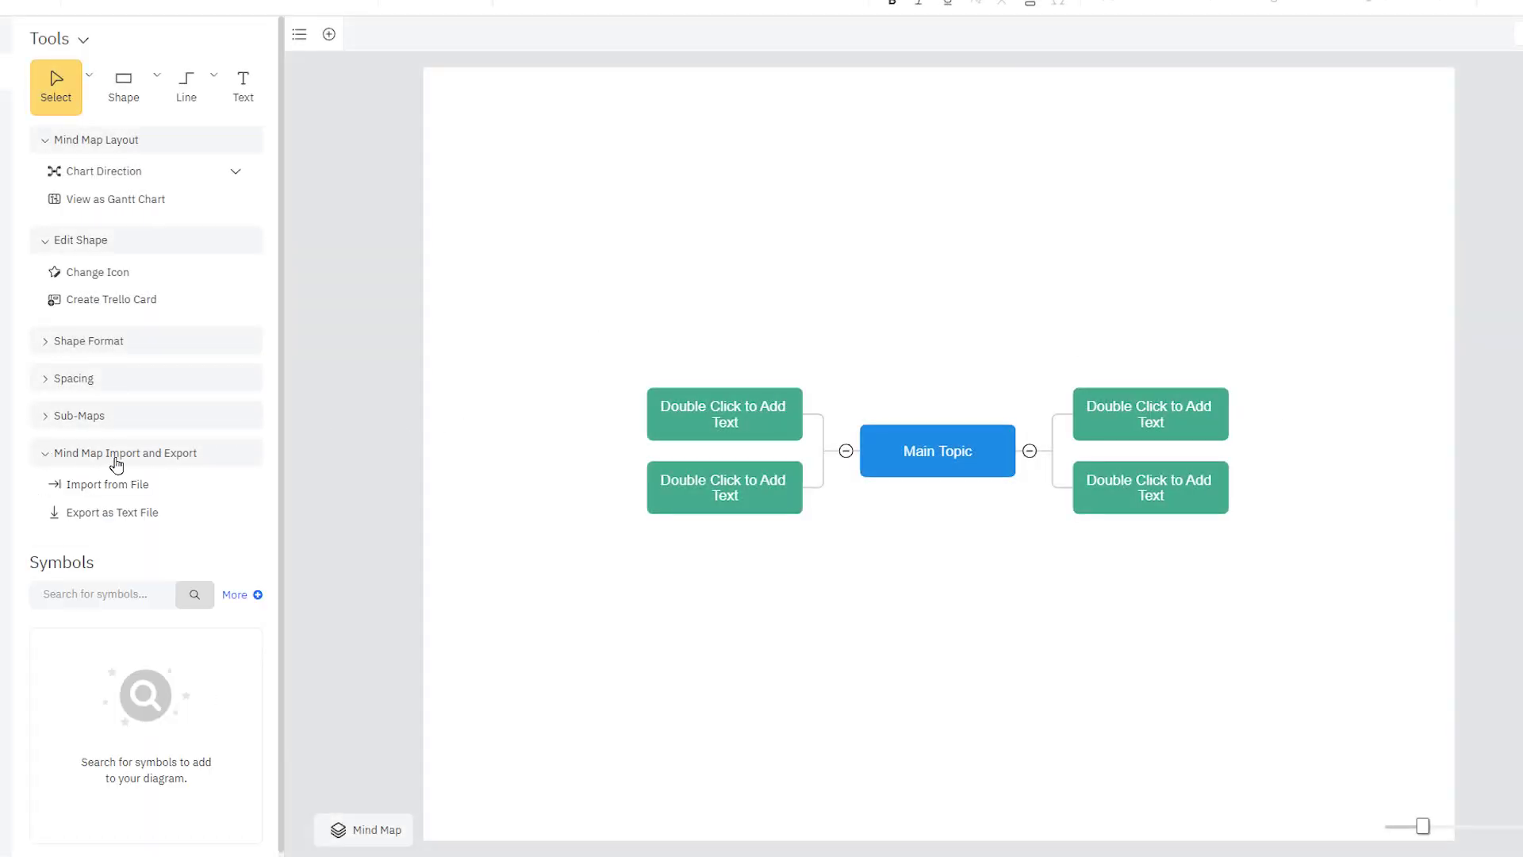
{"action": "left_click", "coordinate": [158, 487]}
{"action": "left_click", "coordinate": [599, 341]}
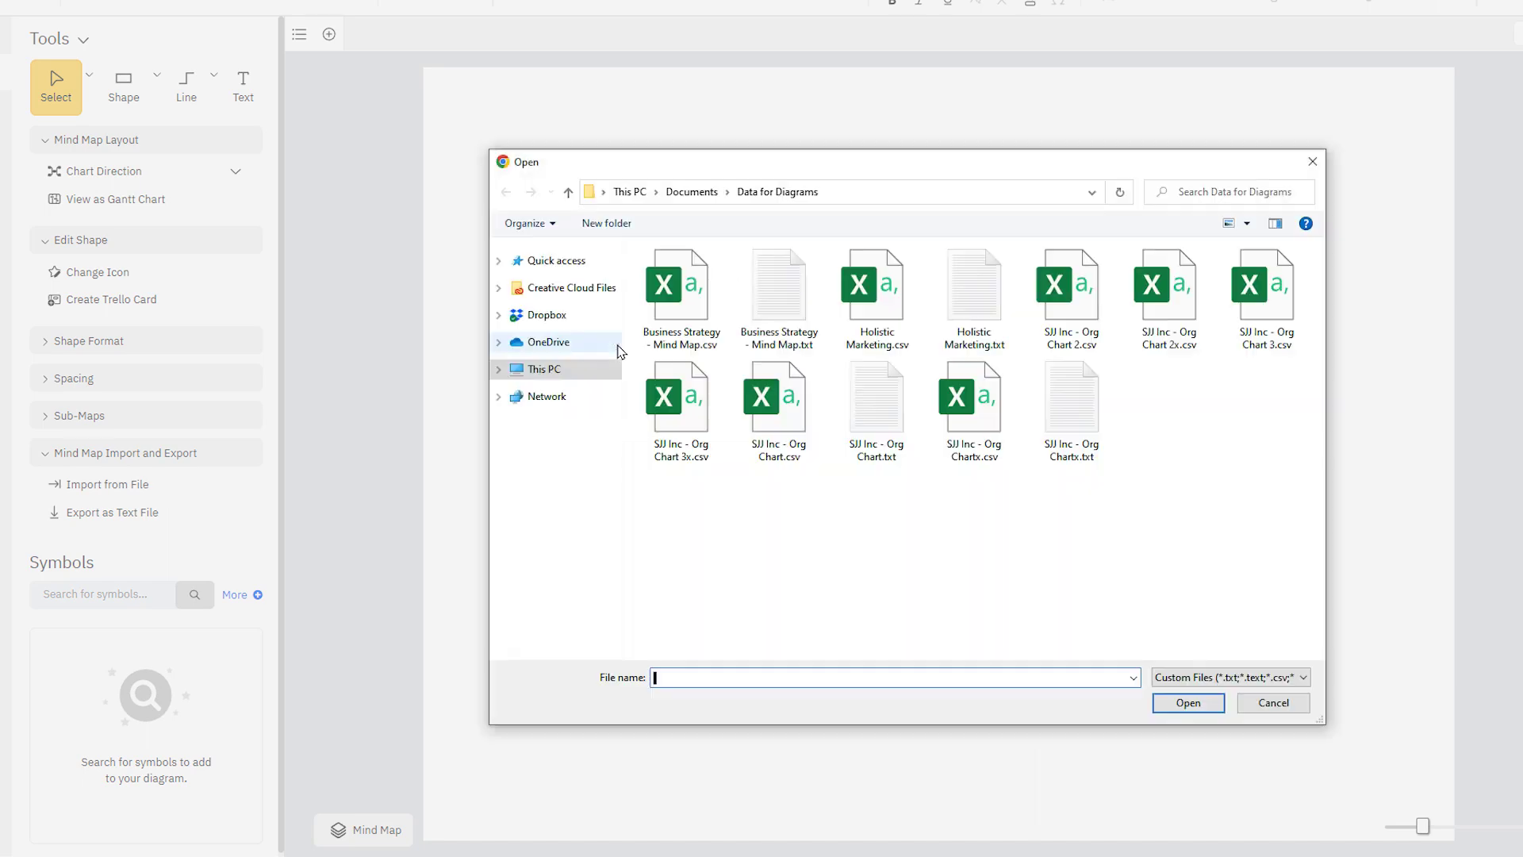
{"action": "double_click", "coordinate": [875, 290]}
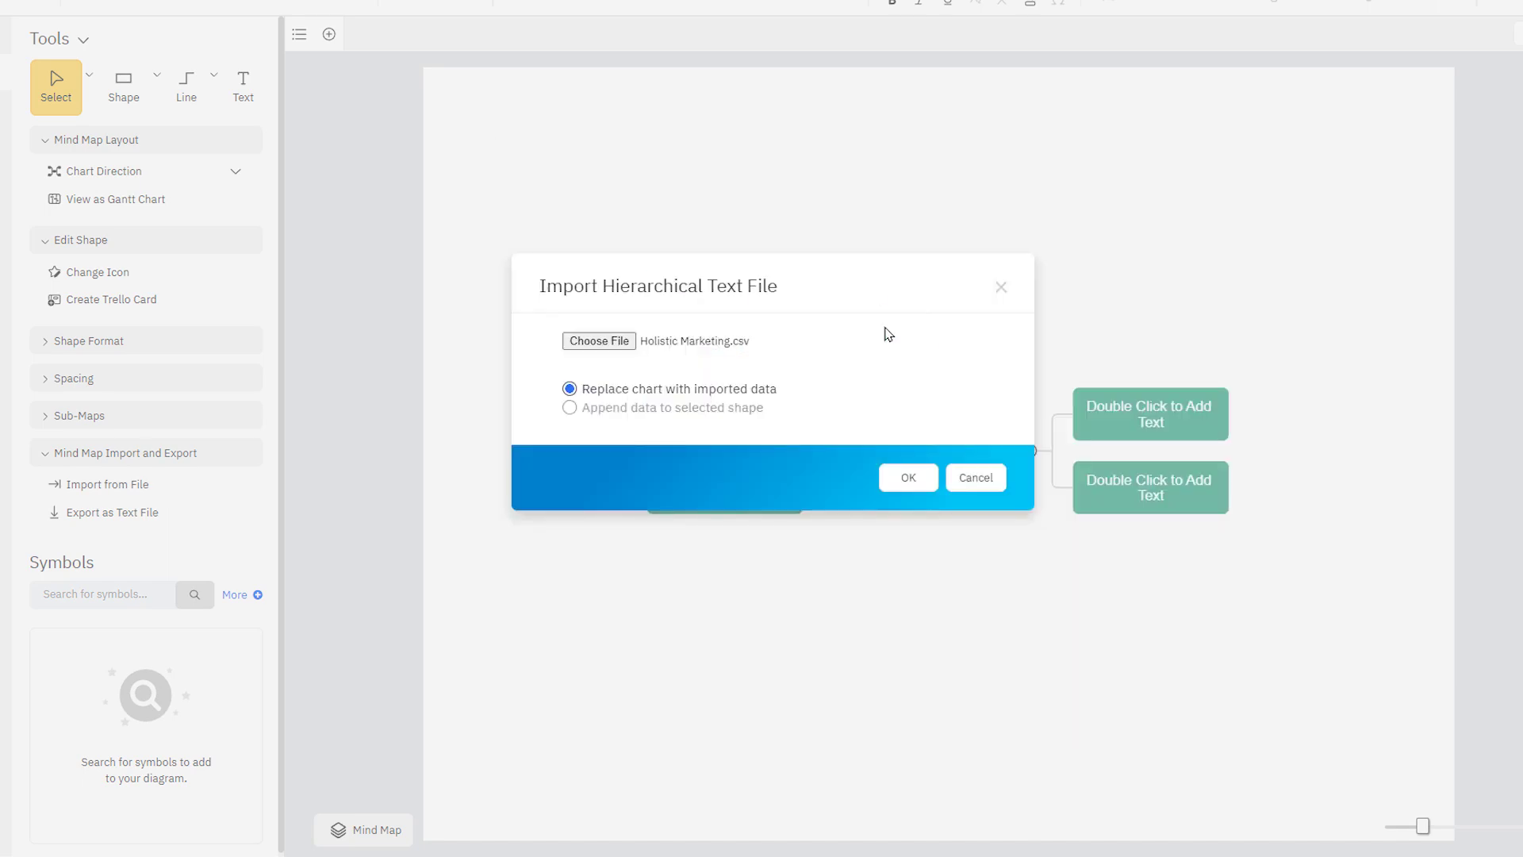
{"action": "left_click", "coordinate": [909, 477]}
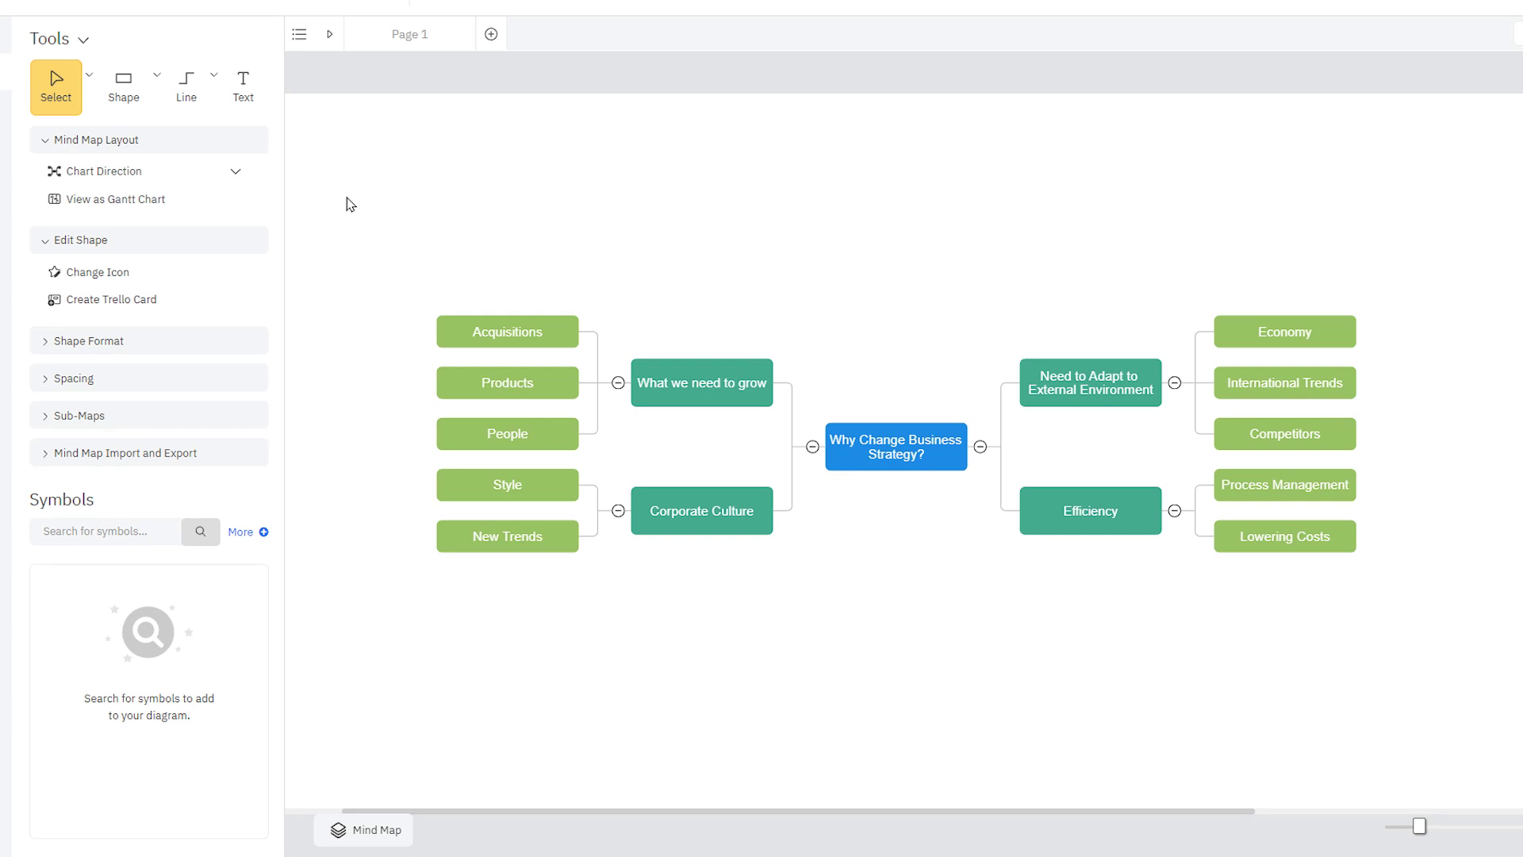
- In the Gantt view, lengthen the tasks to two days and start Acquisitions a day later
{"action": "left_click", "coordinate": [218, 205]}
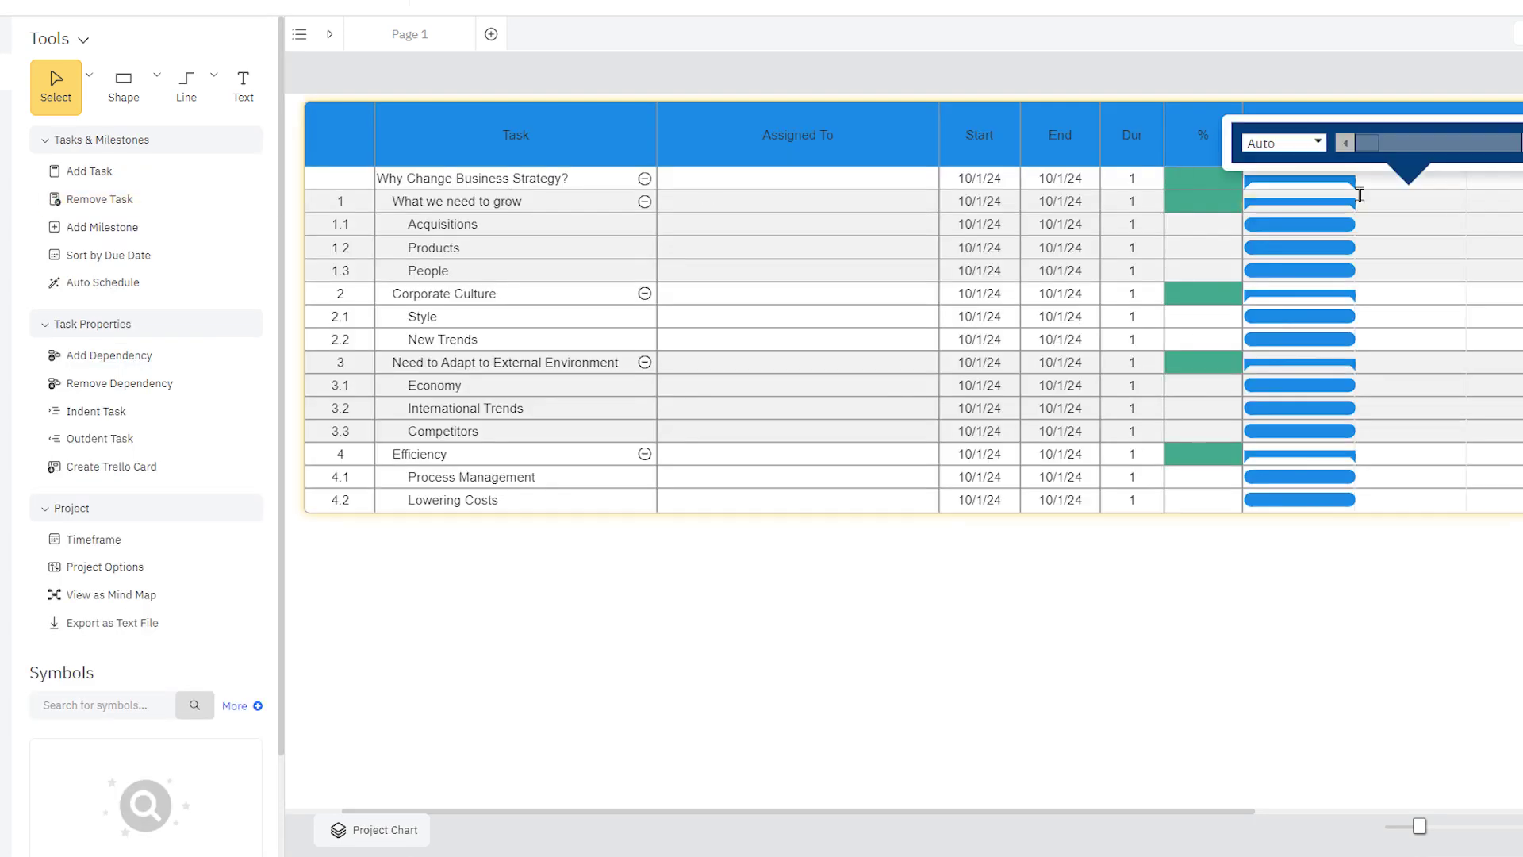
{"action": "left_click_drag", "start_coordinate": [1356, 177], "coordinate": [1418, 185]}
{"action": "left_click", "coordinate": [1302, 225]}
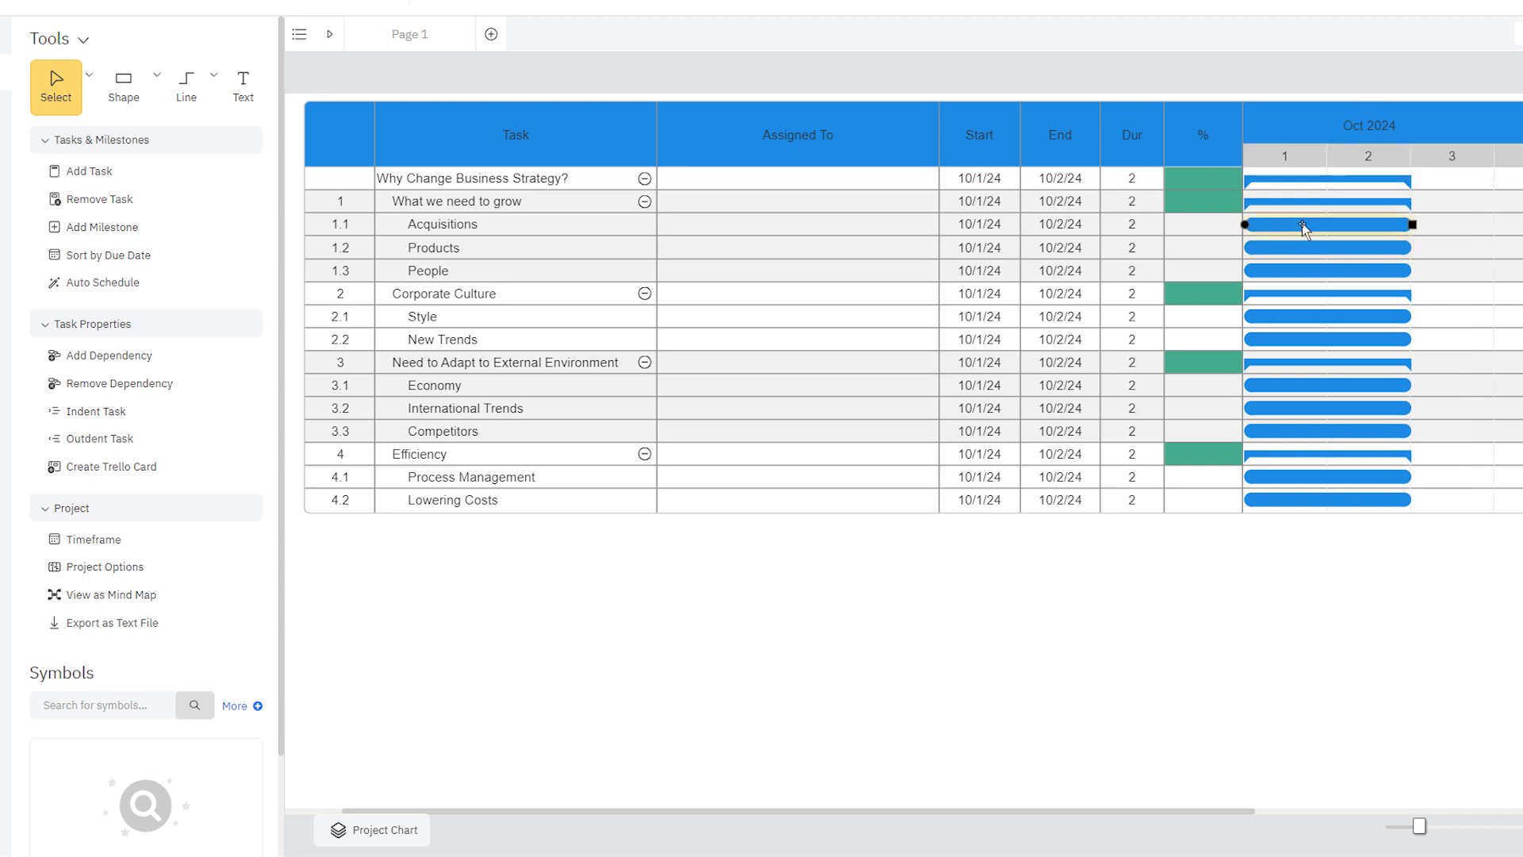
{"action": "left_click_drag", "start_coordinate": [1303, 226], "coordinate": [1379, 225]}
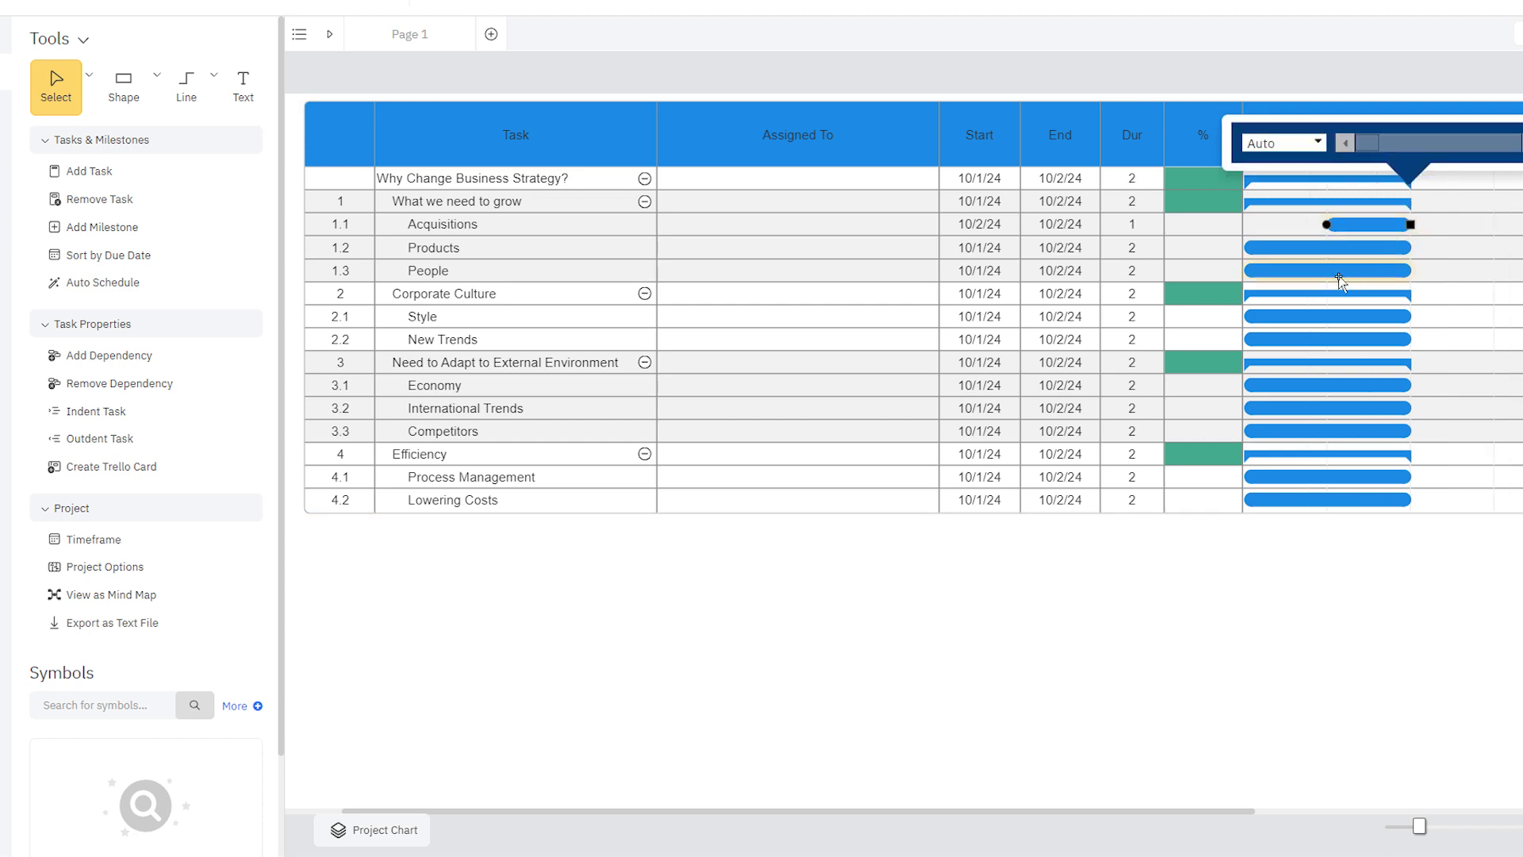
- Make New Trends depend on Style, then go back to the mind map view
{"action": "left_click", "coordinate": [1279, 316]}
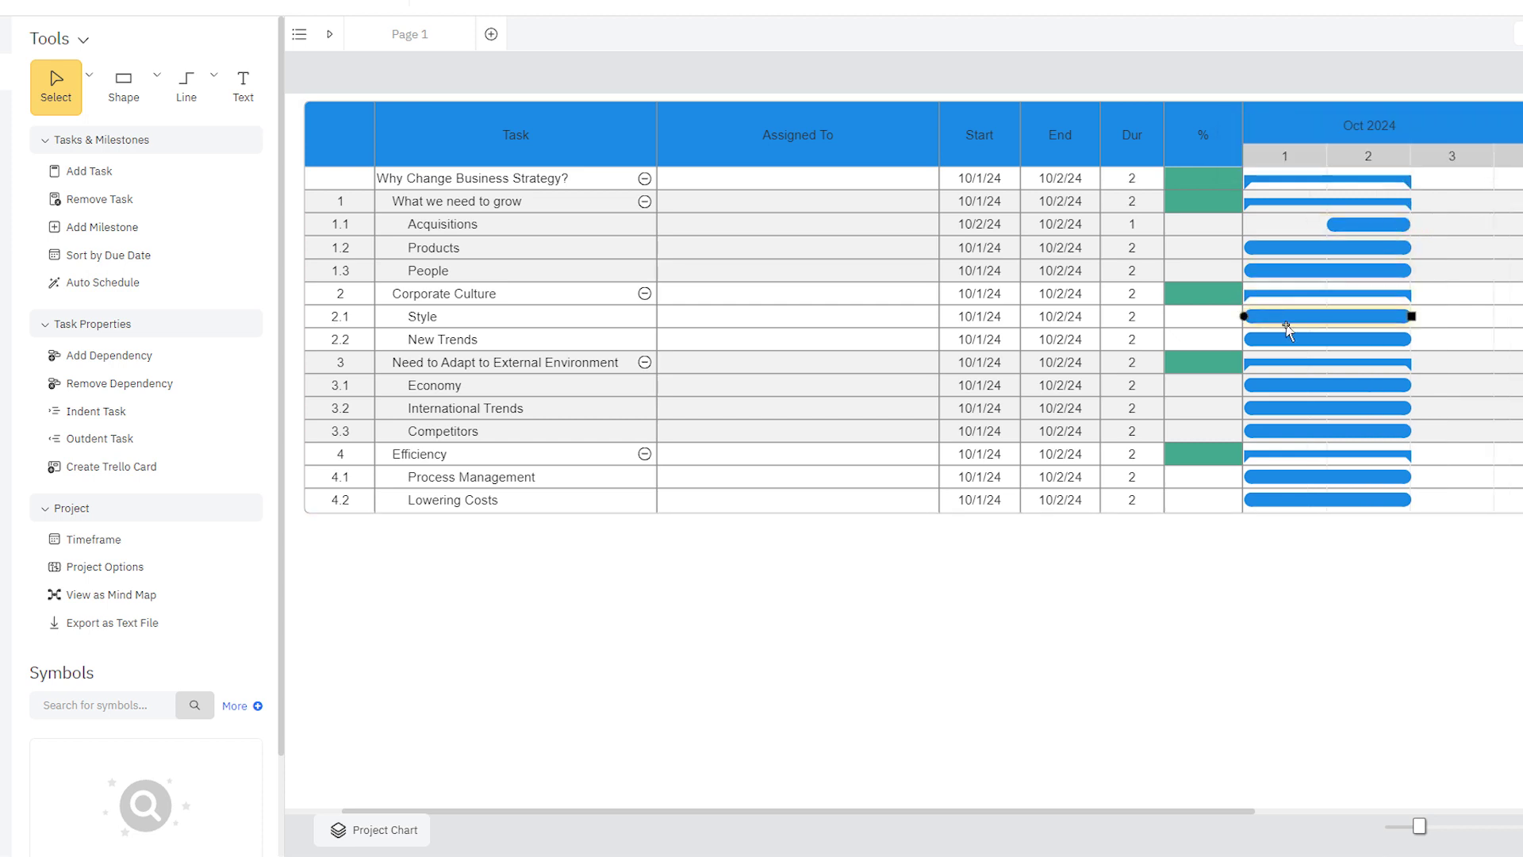
{"action": "left_click", "coordinate": [1293, 339]}
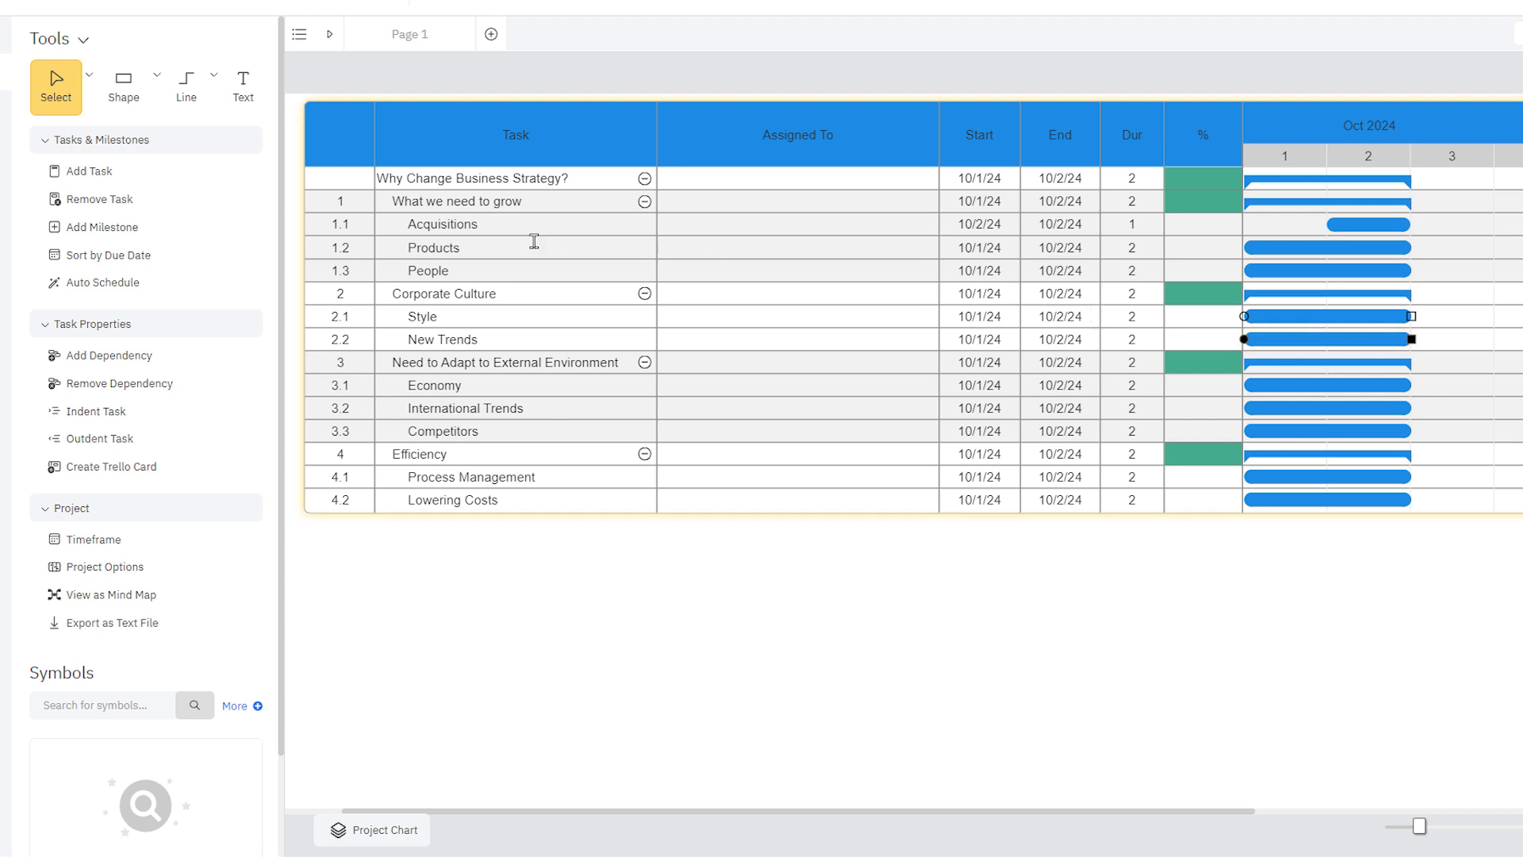
{"action": "left_click", "coordinate": [204, 359]}
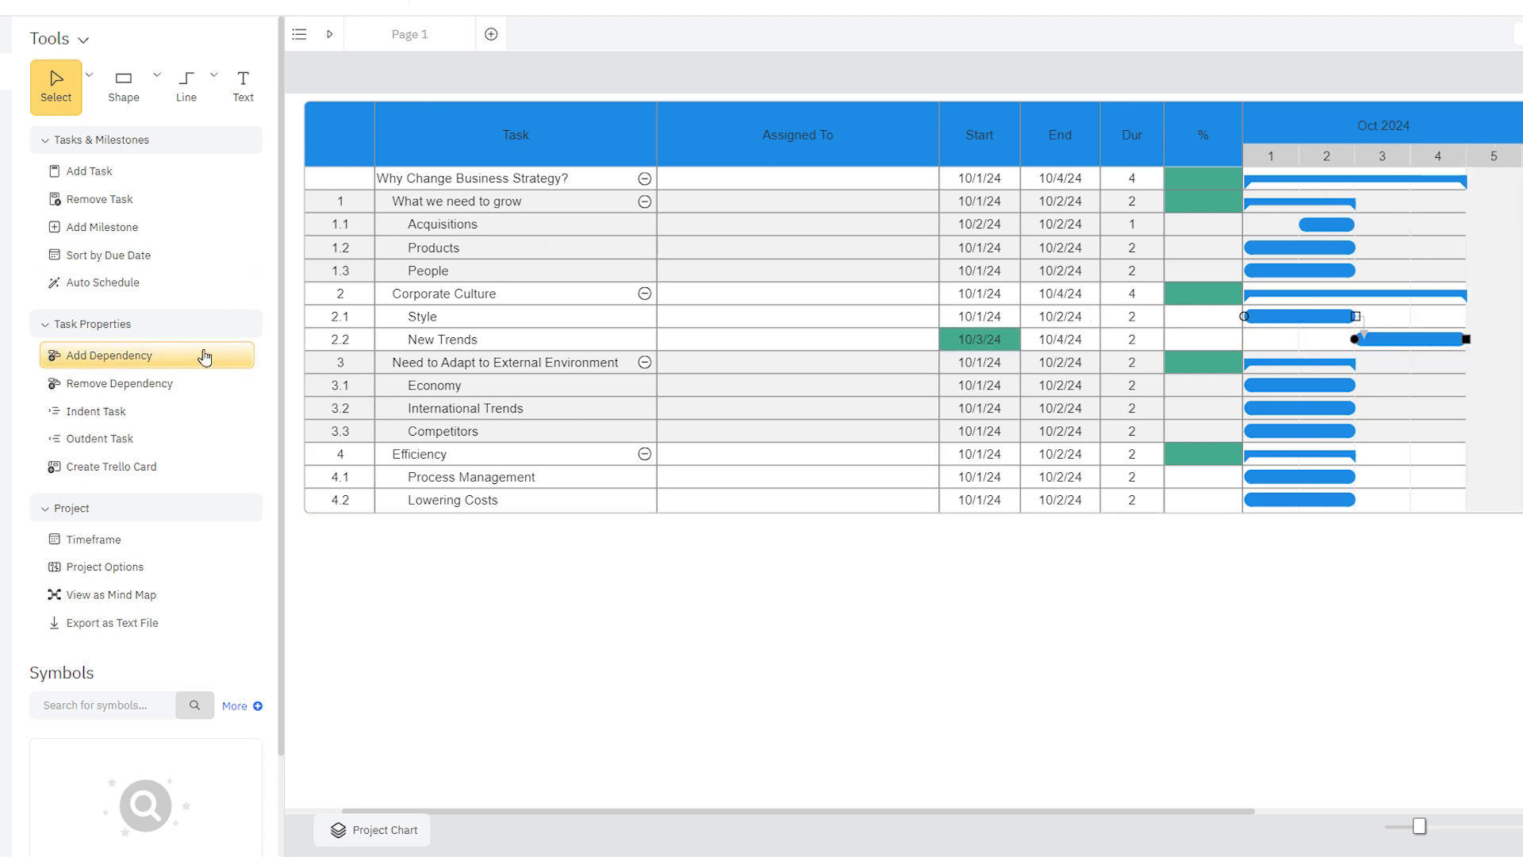
{"action": "left_click", "coordinate": [188, 594]}
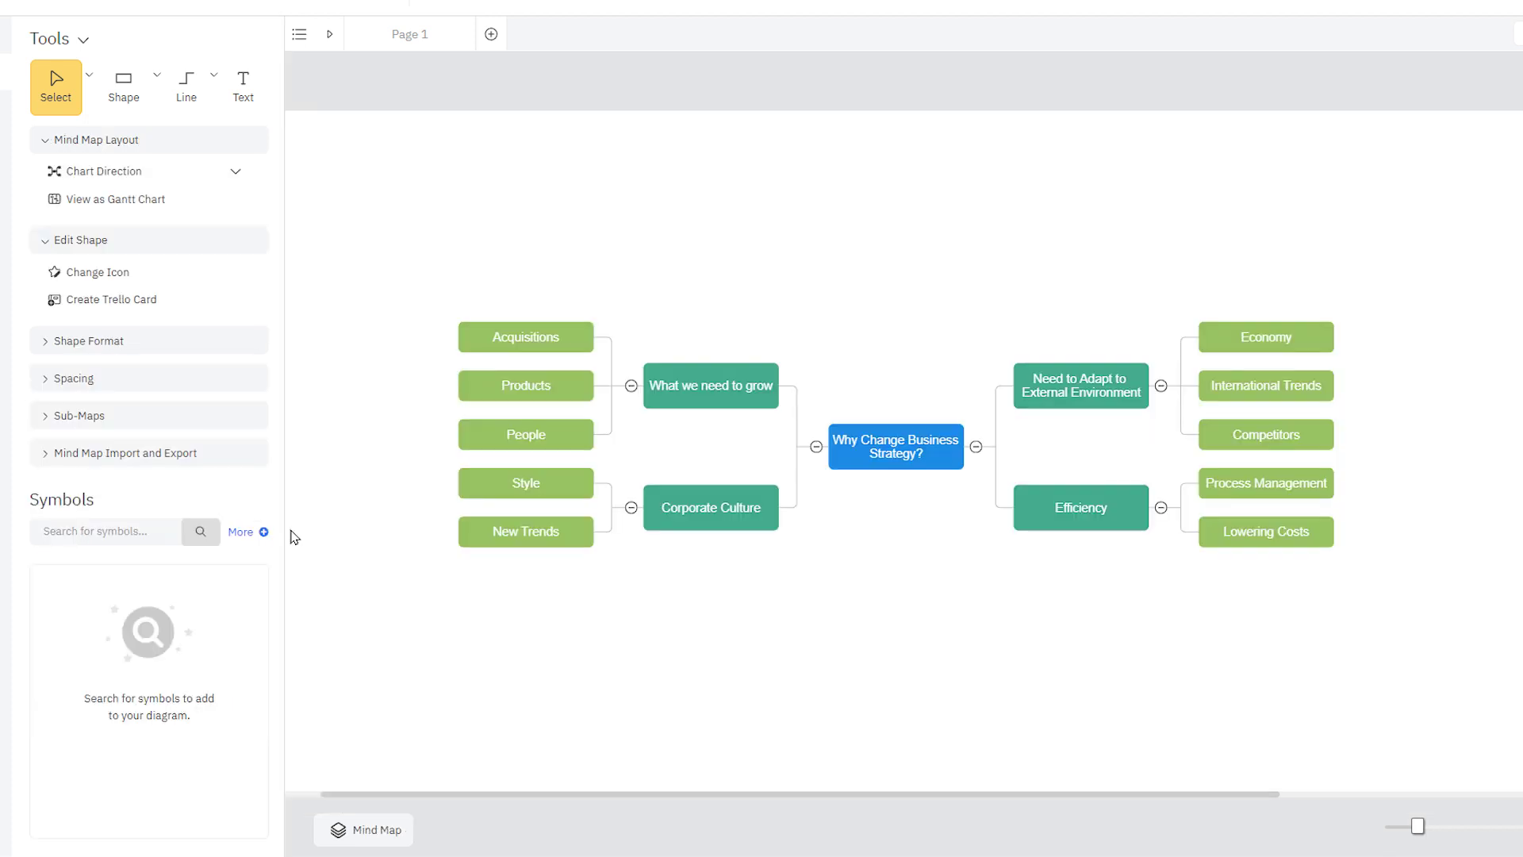
- Apply the middle Shape Format style to all nodes for task icons and wrapped labels
{"action": "left_click_drag", "start_coordinate": [387, 282], "coordinate": [1492, 605]}
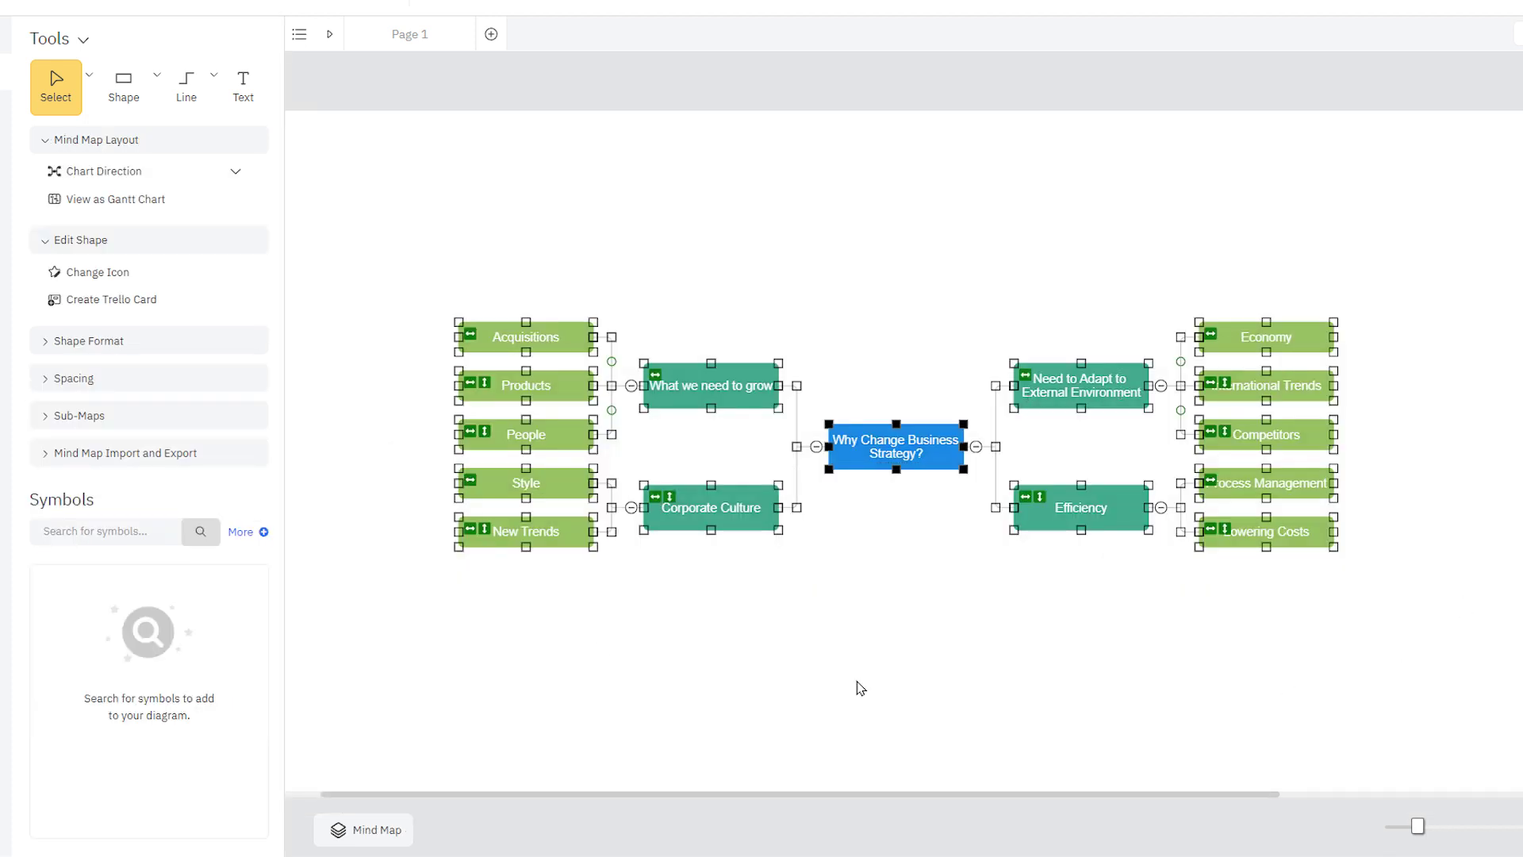
{"action": "left_click", "coordinate": [163, 358]}
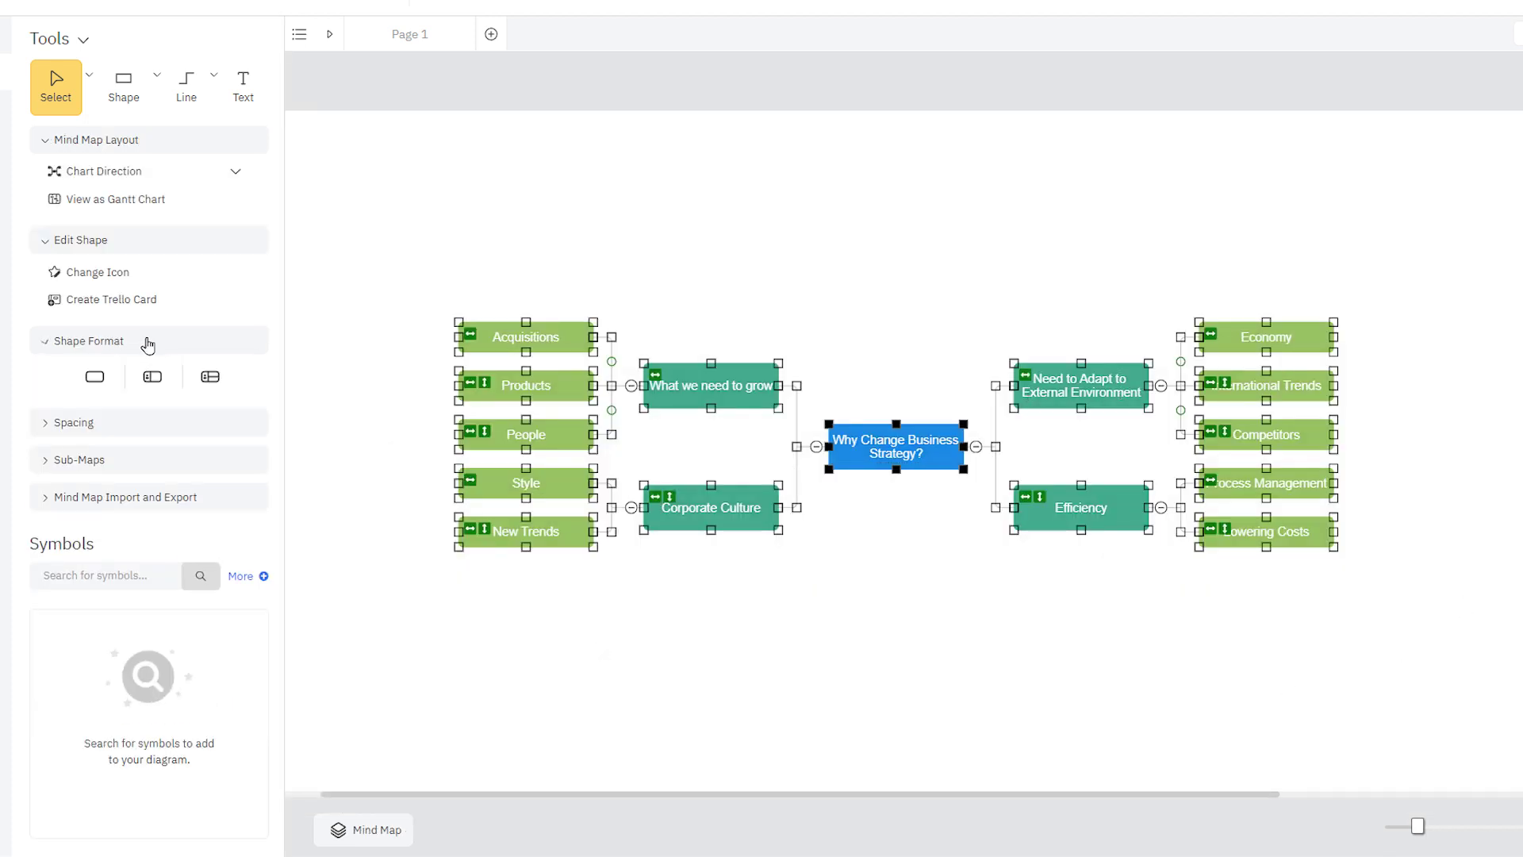
{"action": "left_click", "coordinate": [165, 384]}
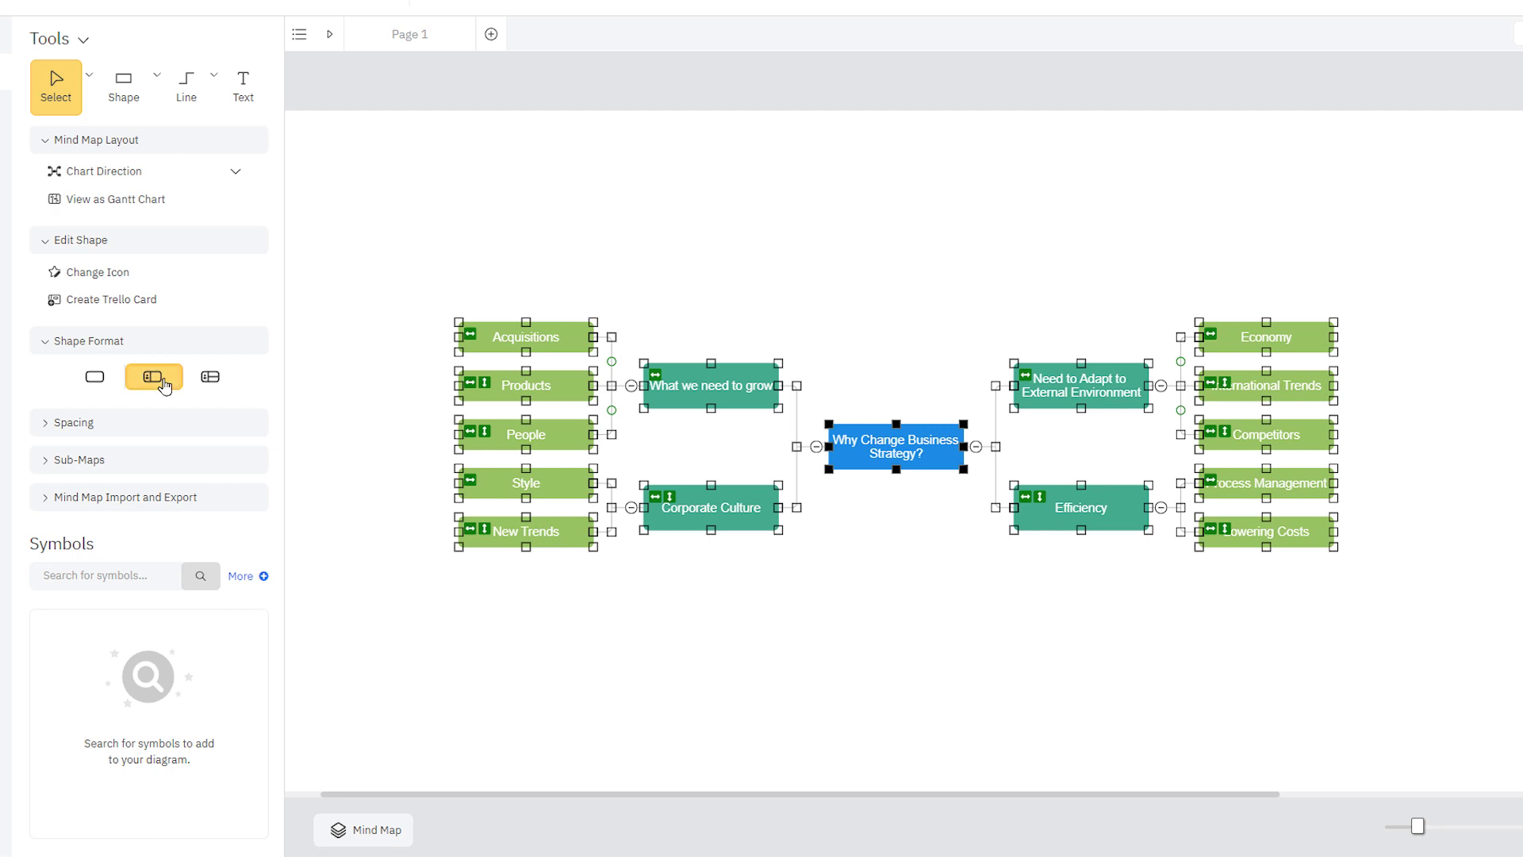
{"action": "left_click", "coordinate": [363, 416]}
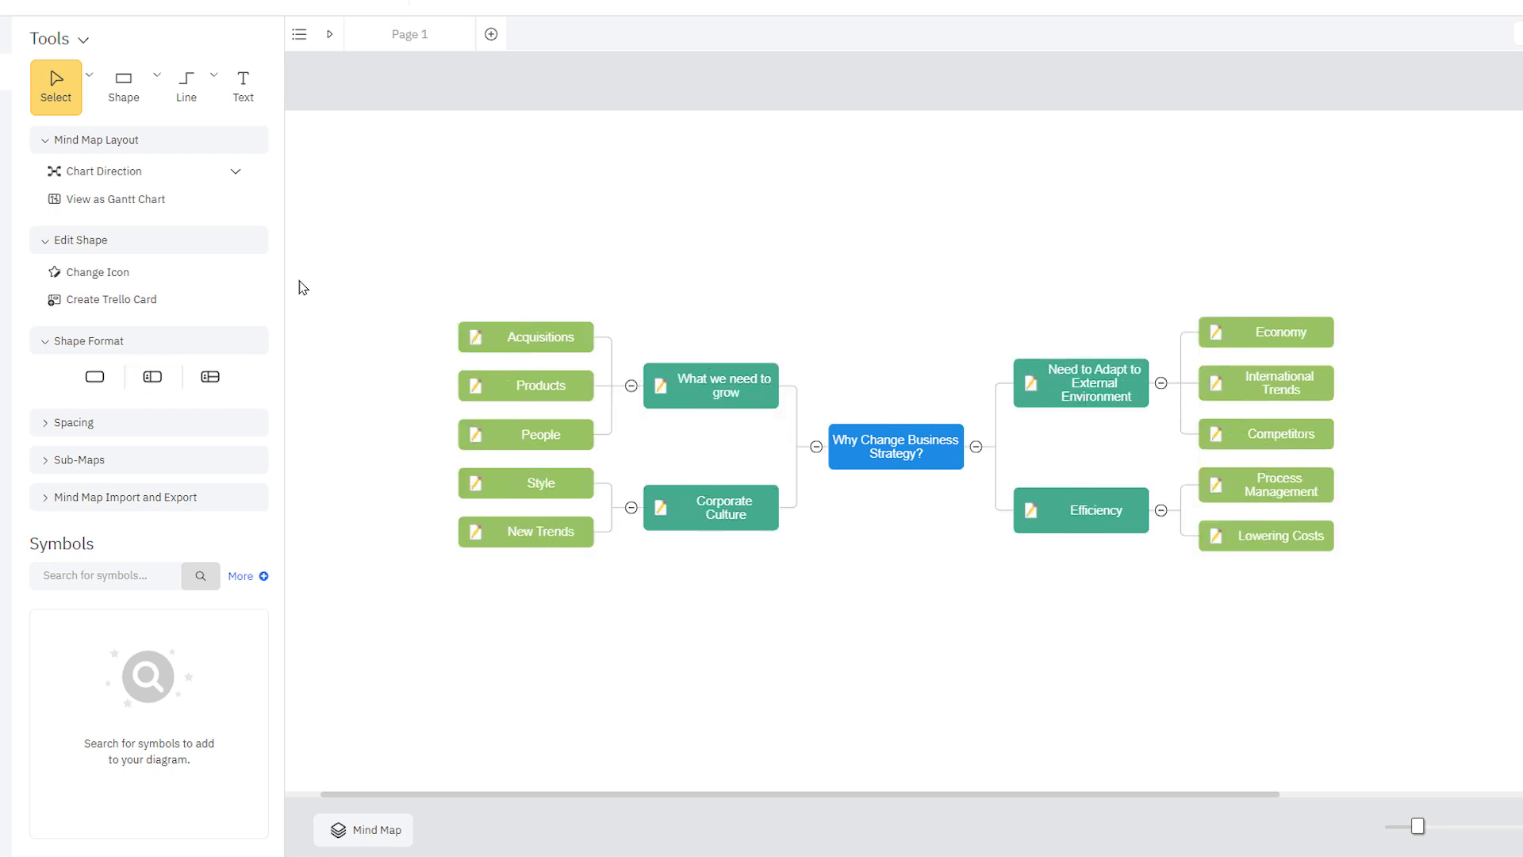
- Set Acquisitions' progress to 50% in the Gantt view and zoom in on it back in the mind map
{"action": "left_click", "coordinate": [237, 201]}
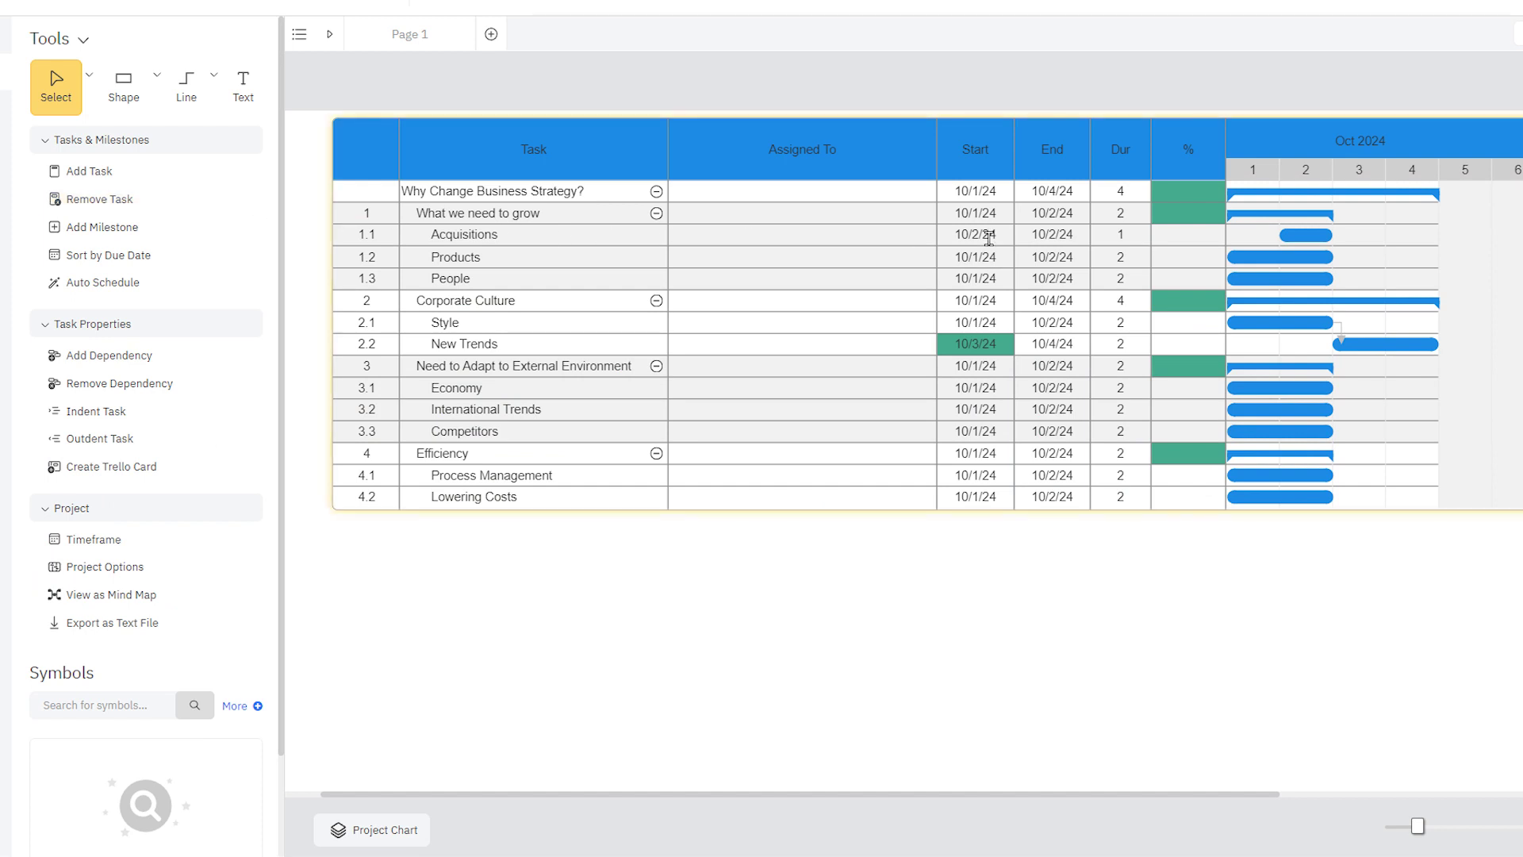
{"action": "left_click", "coordinate": [1143, 231]}
{"action": "left_click", "coordinate": [177, 593]}
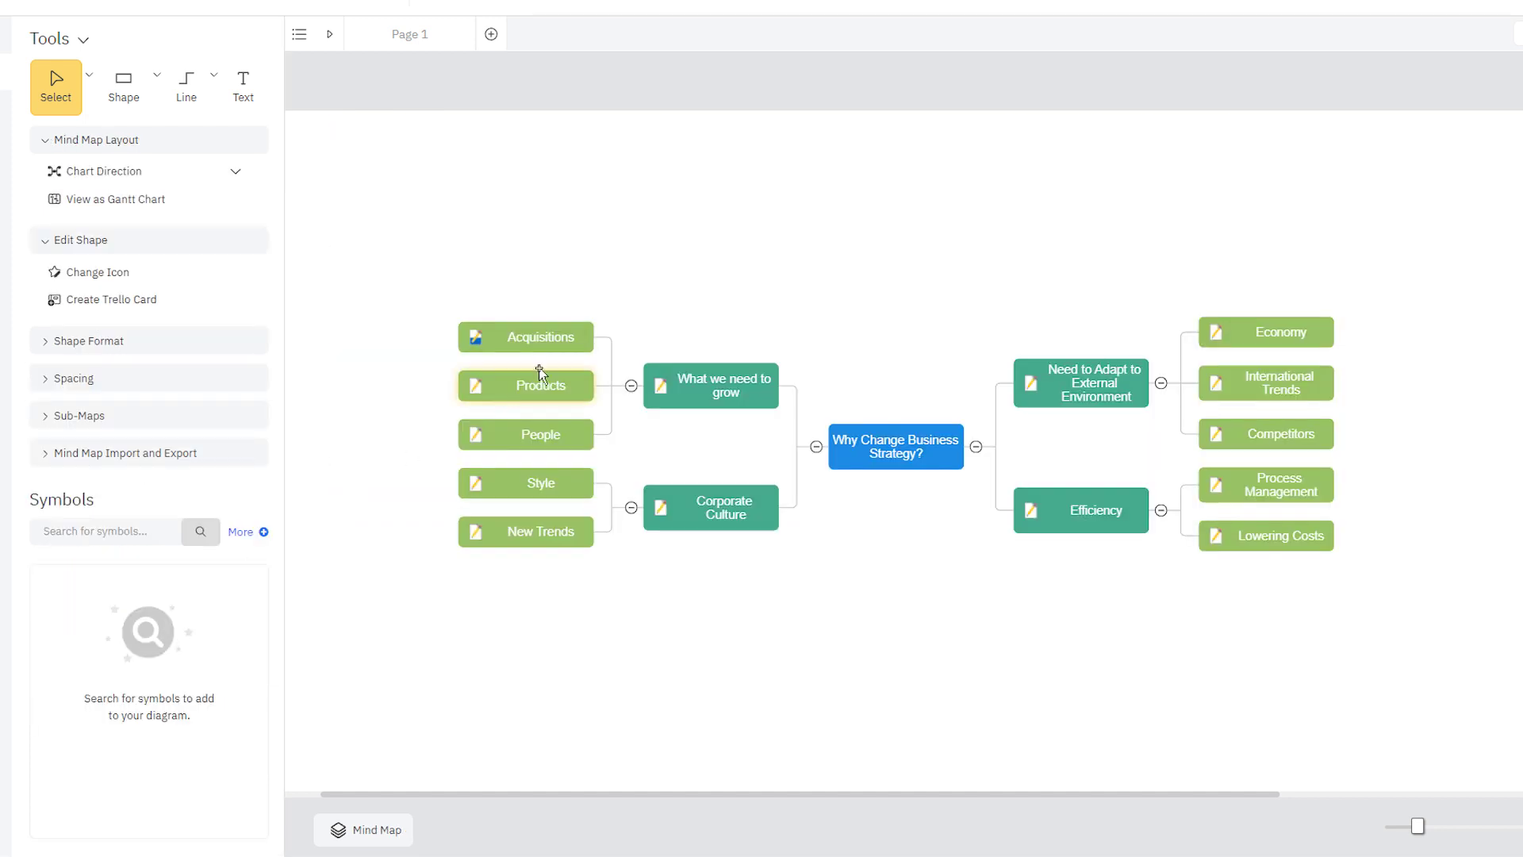
{"action": "left_click", "coordinate": [568, 337]}
{"action": "left_click_drag", "start_coordinate": [1418, 829], "coordinate": [1473, 826]}
- Replace the 'What we need to grow' node's task icon with the red Priority 1 icon
{"action": "left_click", "coordinate": [1039, 125]}
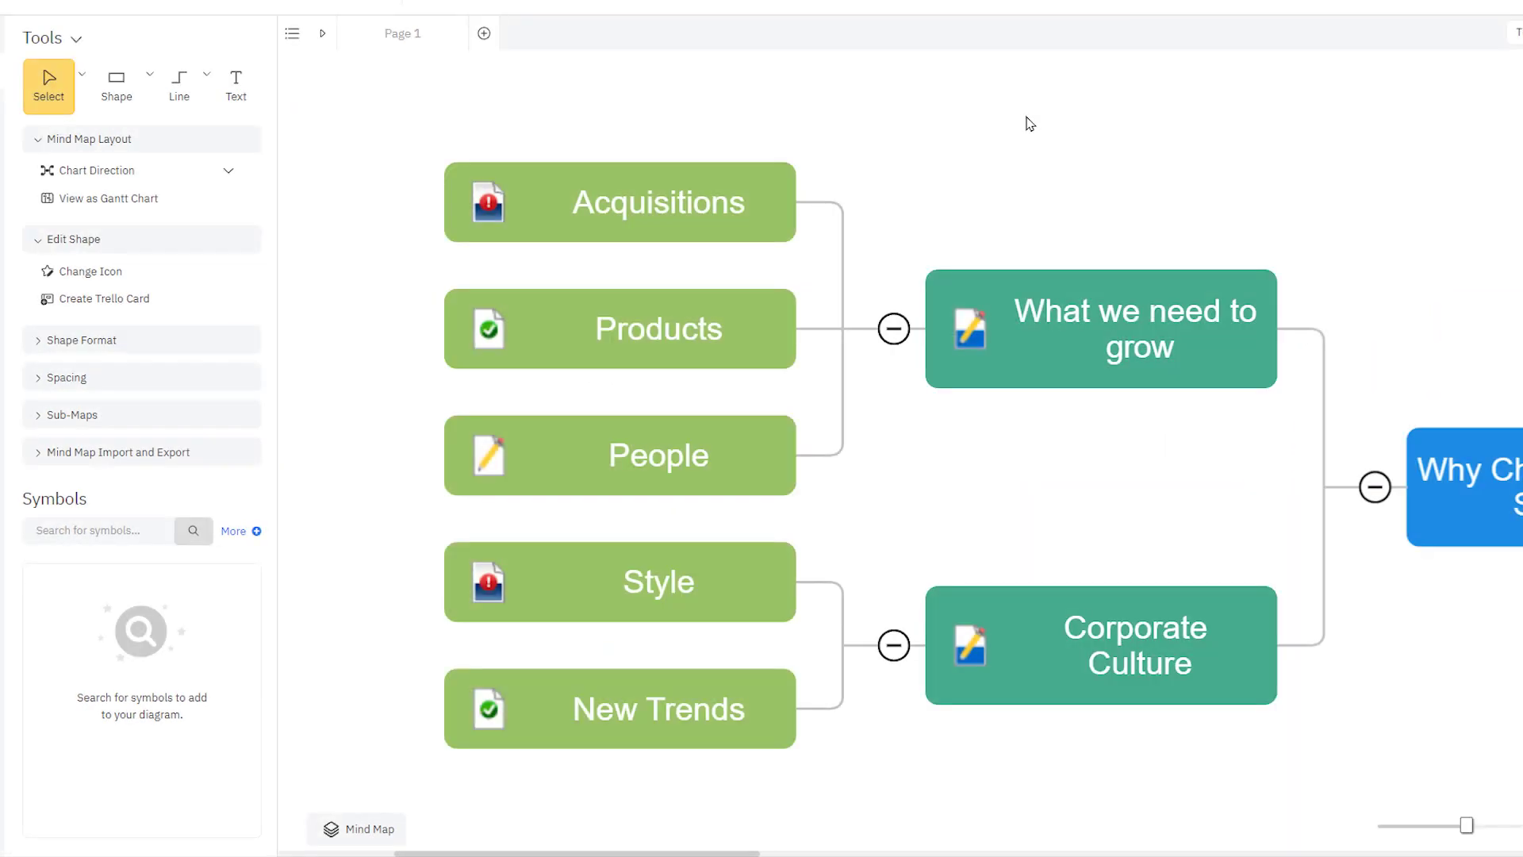
{"action": "left_click", "coordinate": [751, 197]}
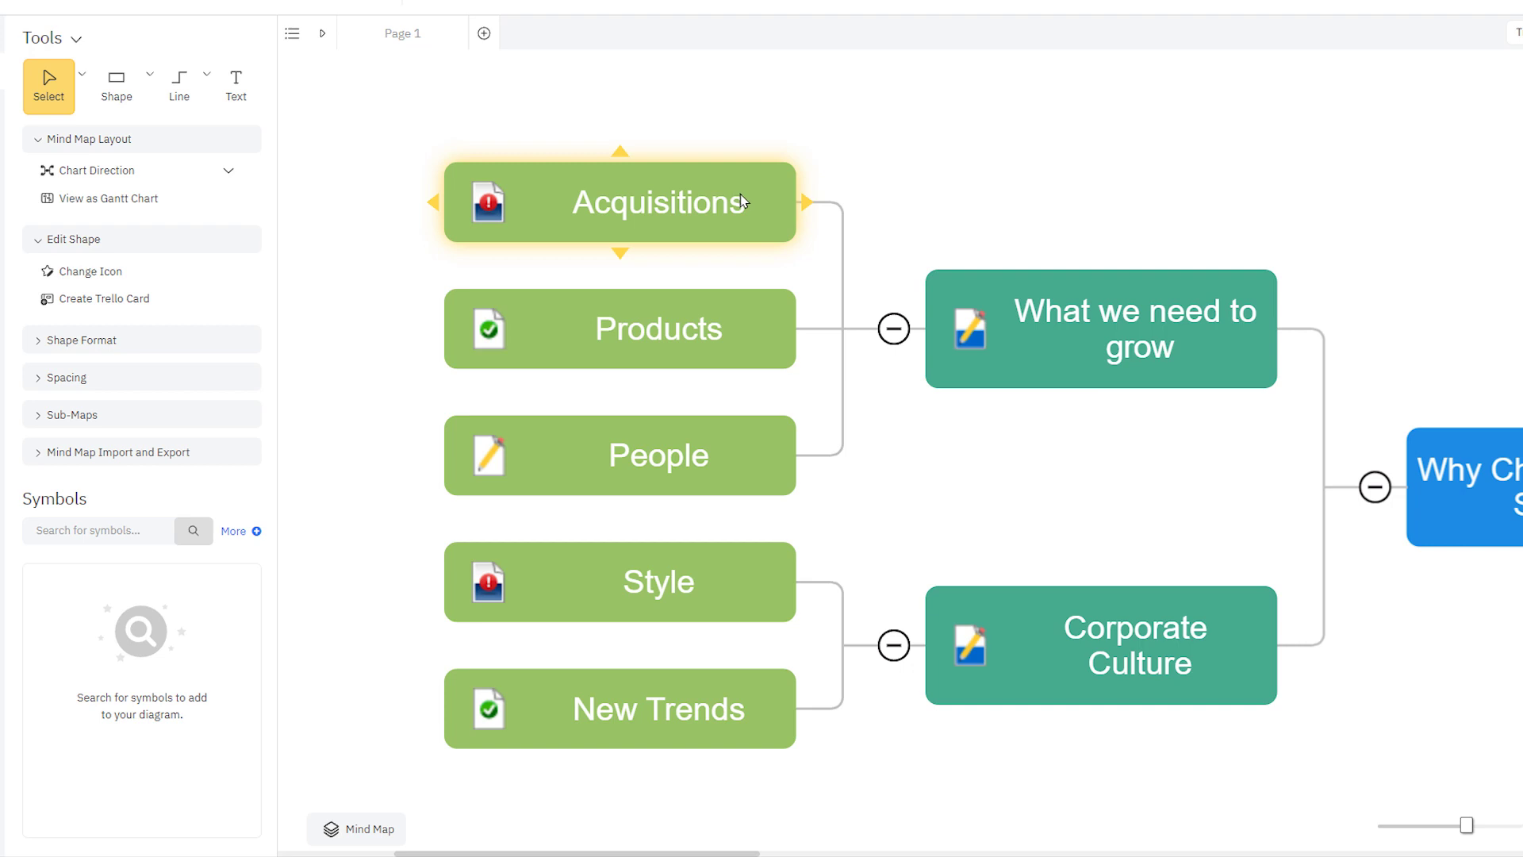
{"action": "left_click", "coordinate": [746, 313]}
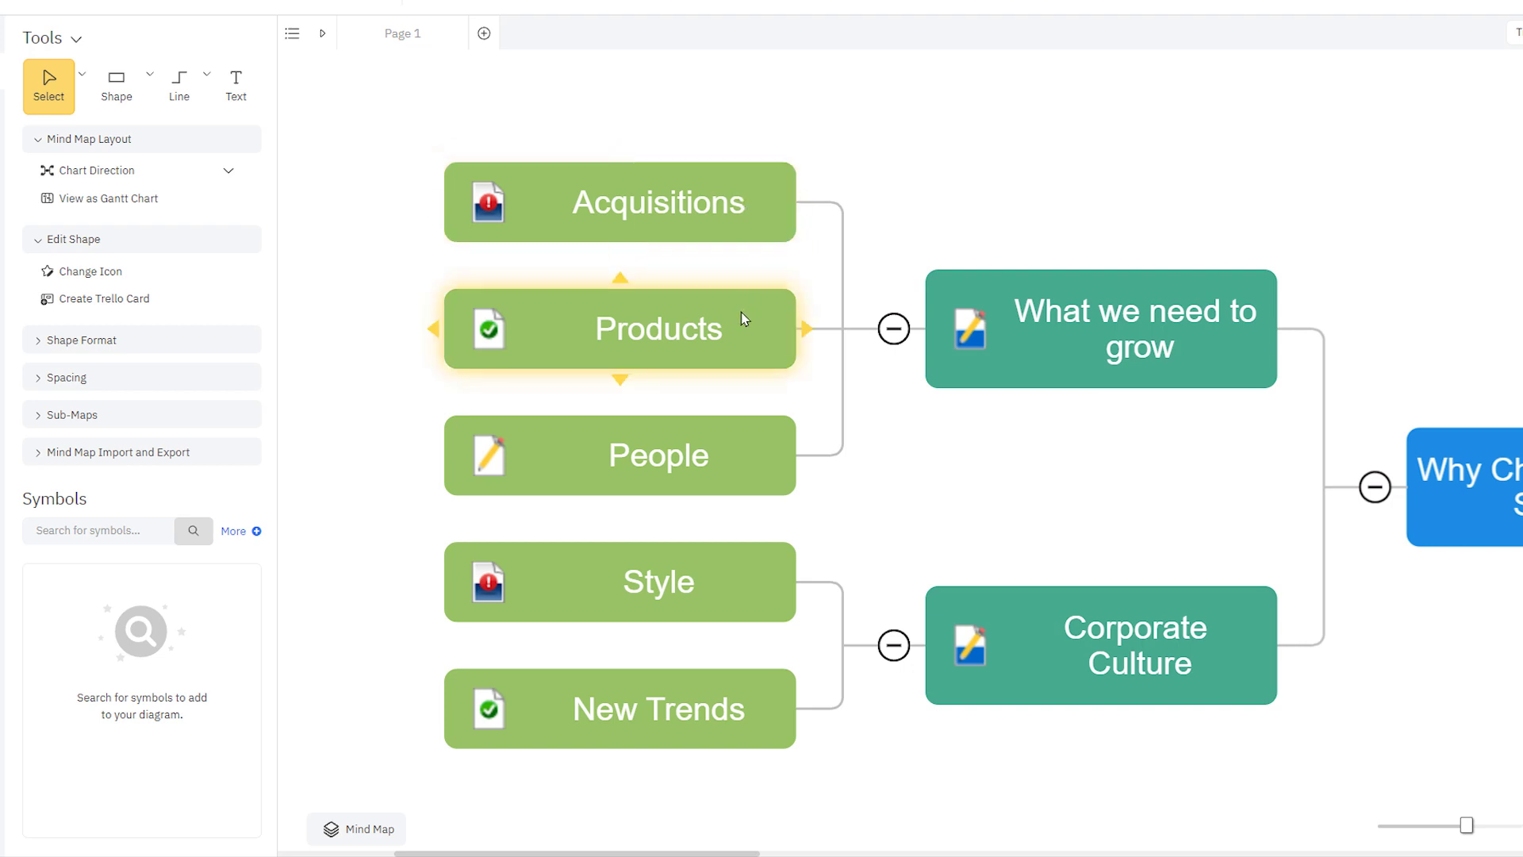
{"action": "left_click", "coordinate": [1000, 305]}
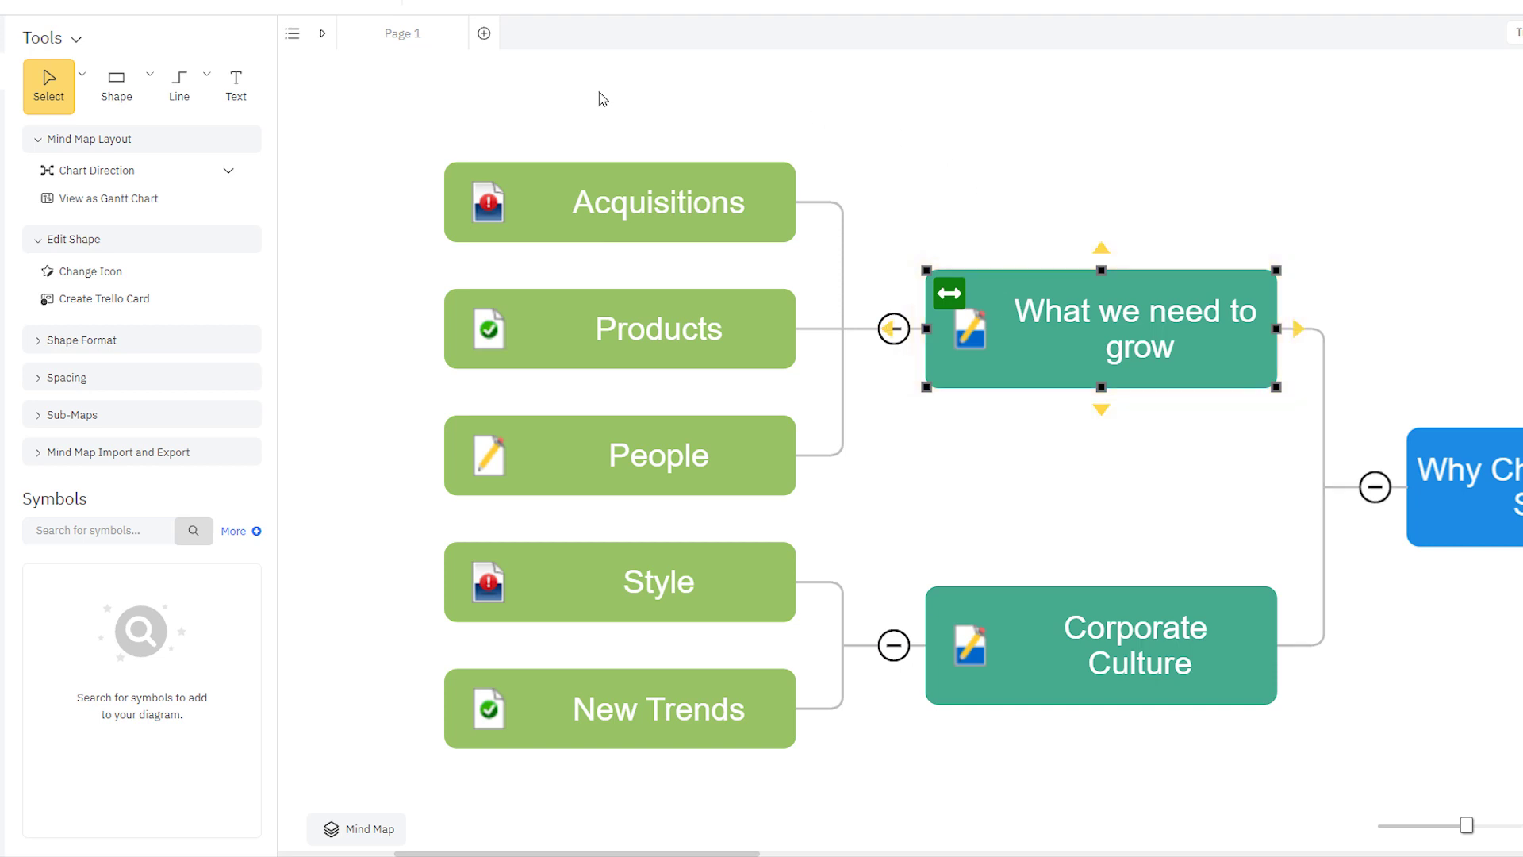
{"action": "left_click", "coordinate": [225, 274]}
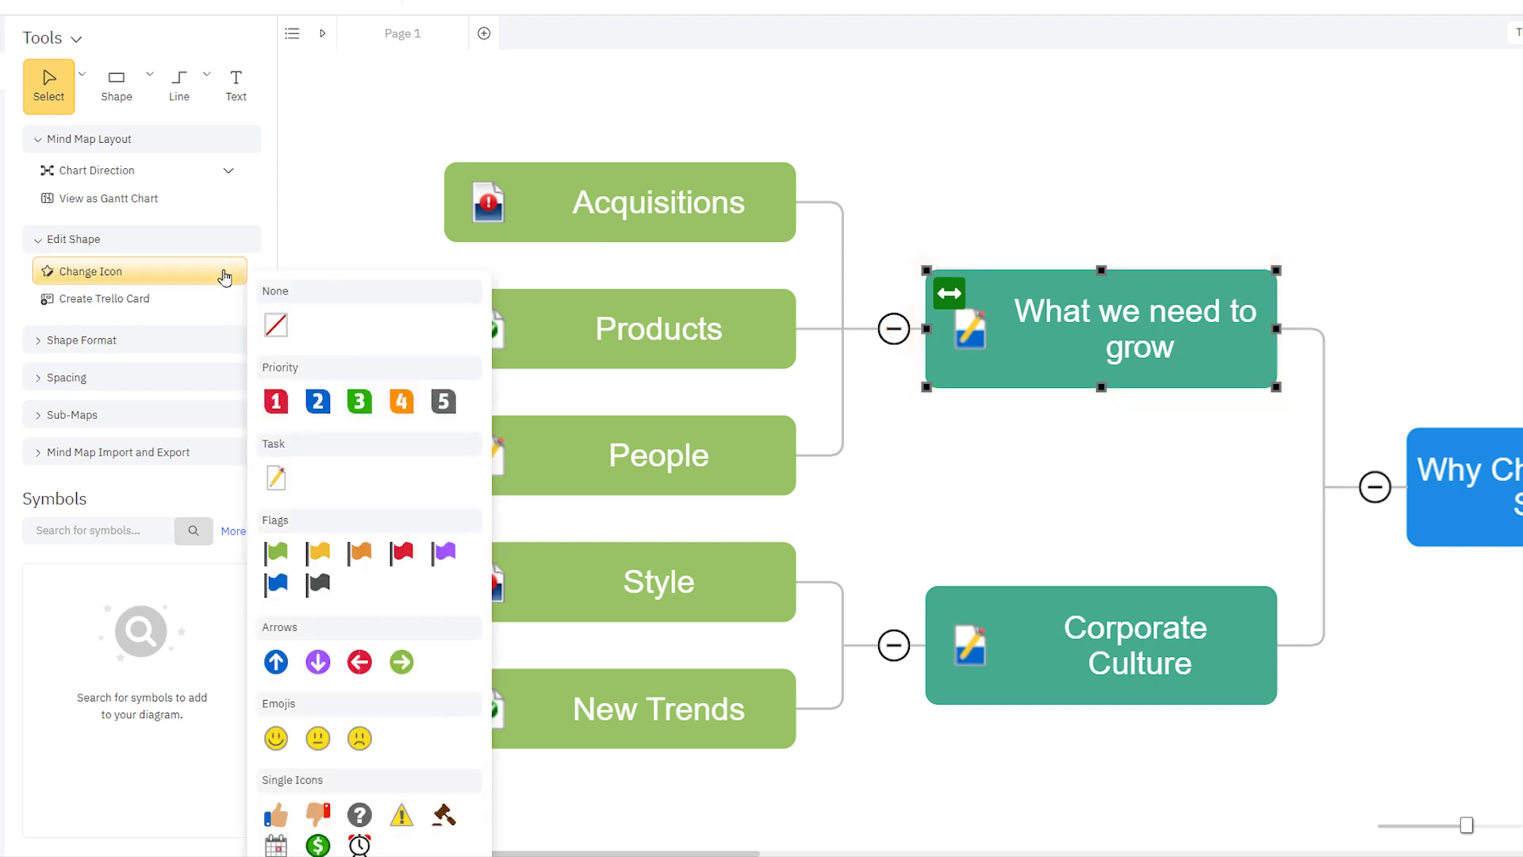
{"action": "left_click", "coordinate": [276, 403]}
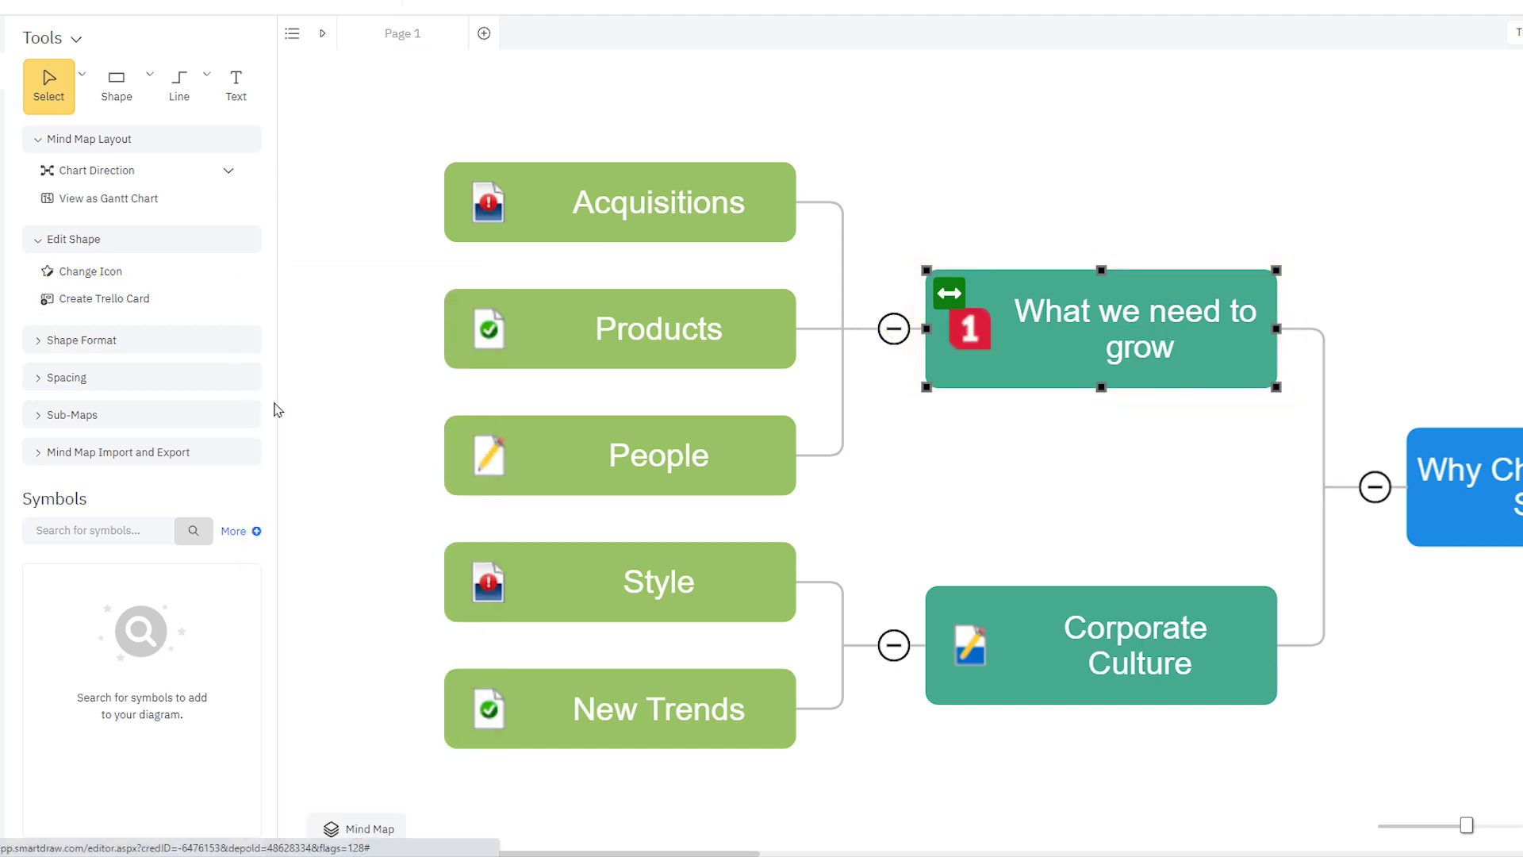
{"action": "left_click", "coordinate": [321, 409]}
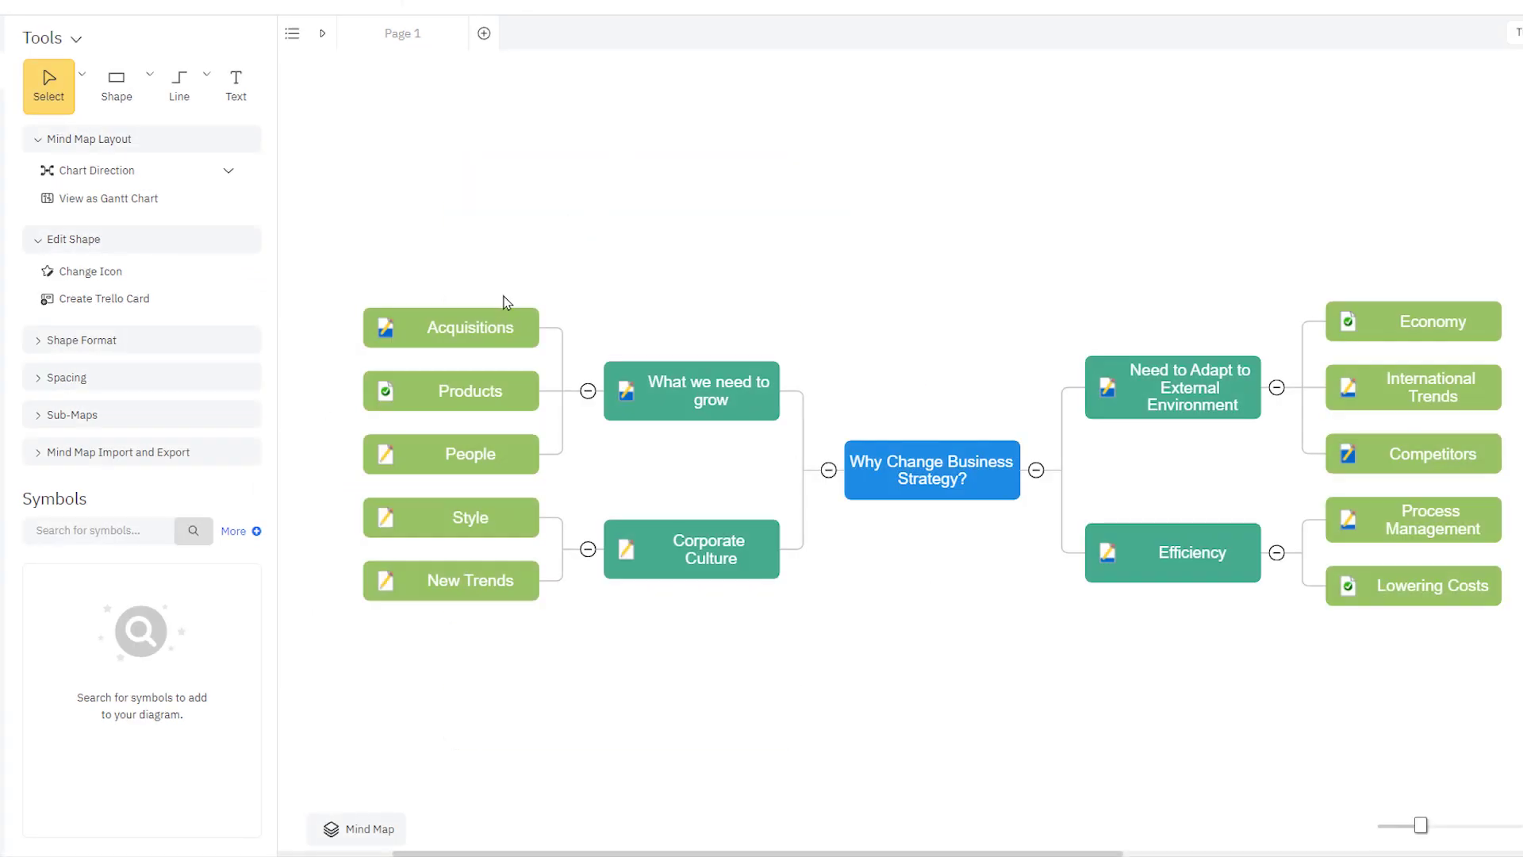
- Create a Trello card for Acquisitions on the Changing Our Business Strategy board, Growth Opportunities lane, with a team member assigned
{"action": "left_click", "coordinate": [494, 325]}
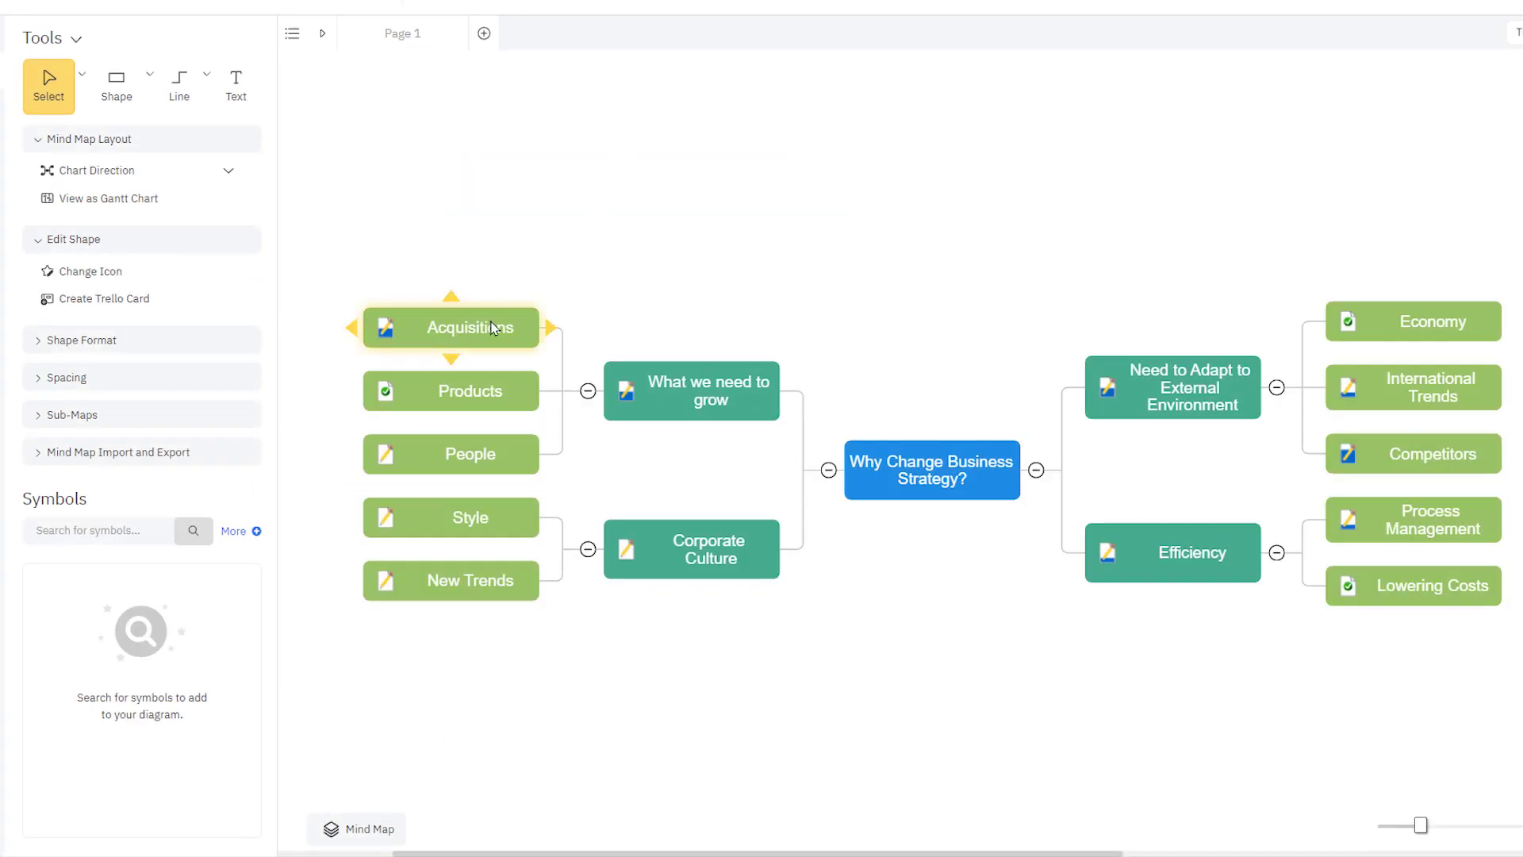
{"action": "left_click", "coordinate": [196, 309]}
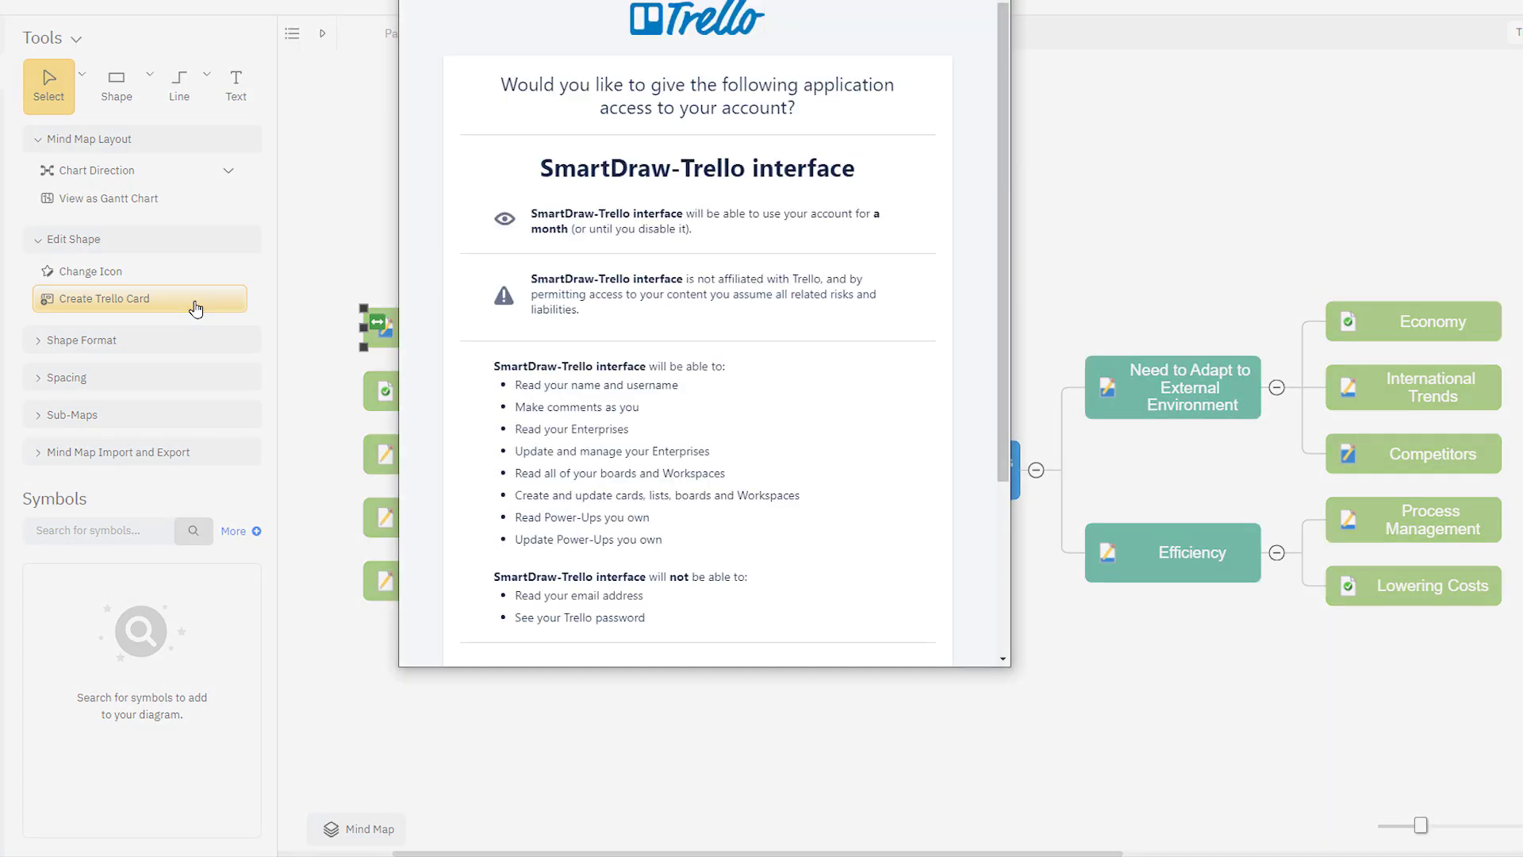
{"action": "scroll", "coordinate": [844, 414], "scroll_direction": "down", "scroll_amount": 3}
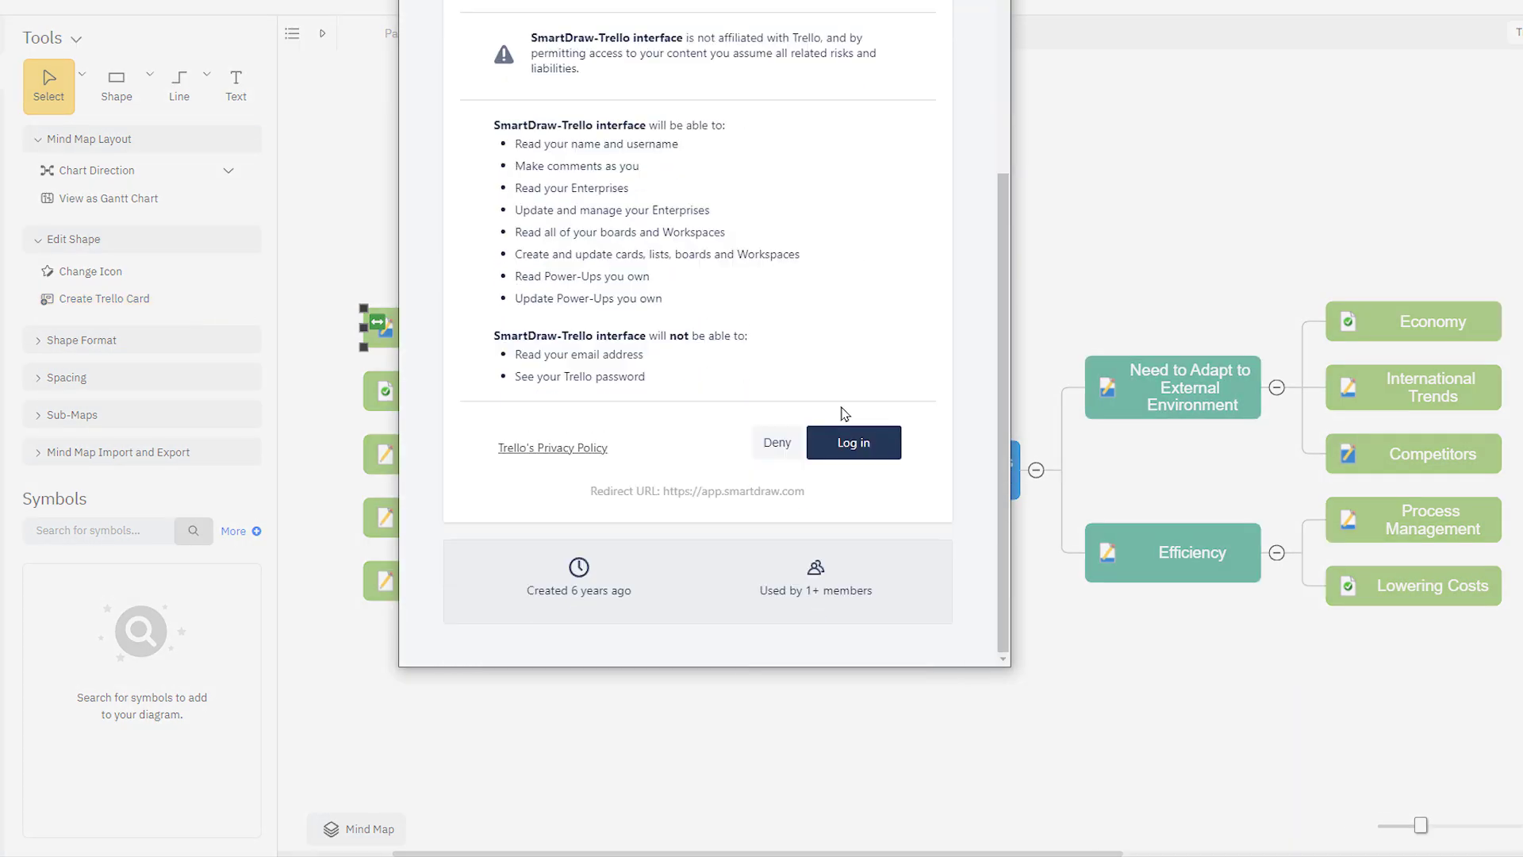
{"action": "left_click", "coordinate": [854, 443]}
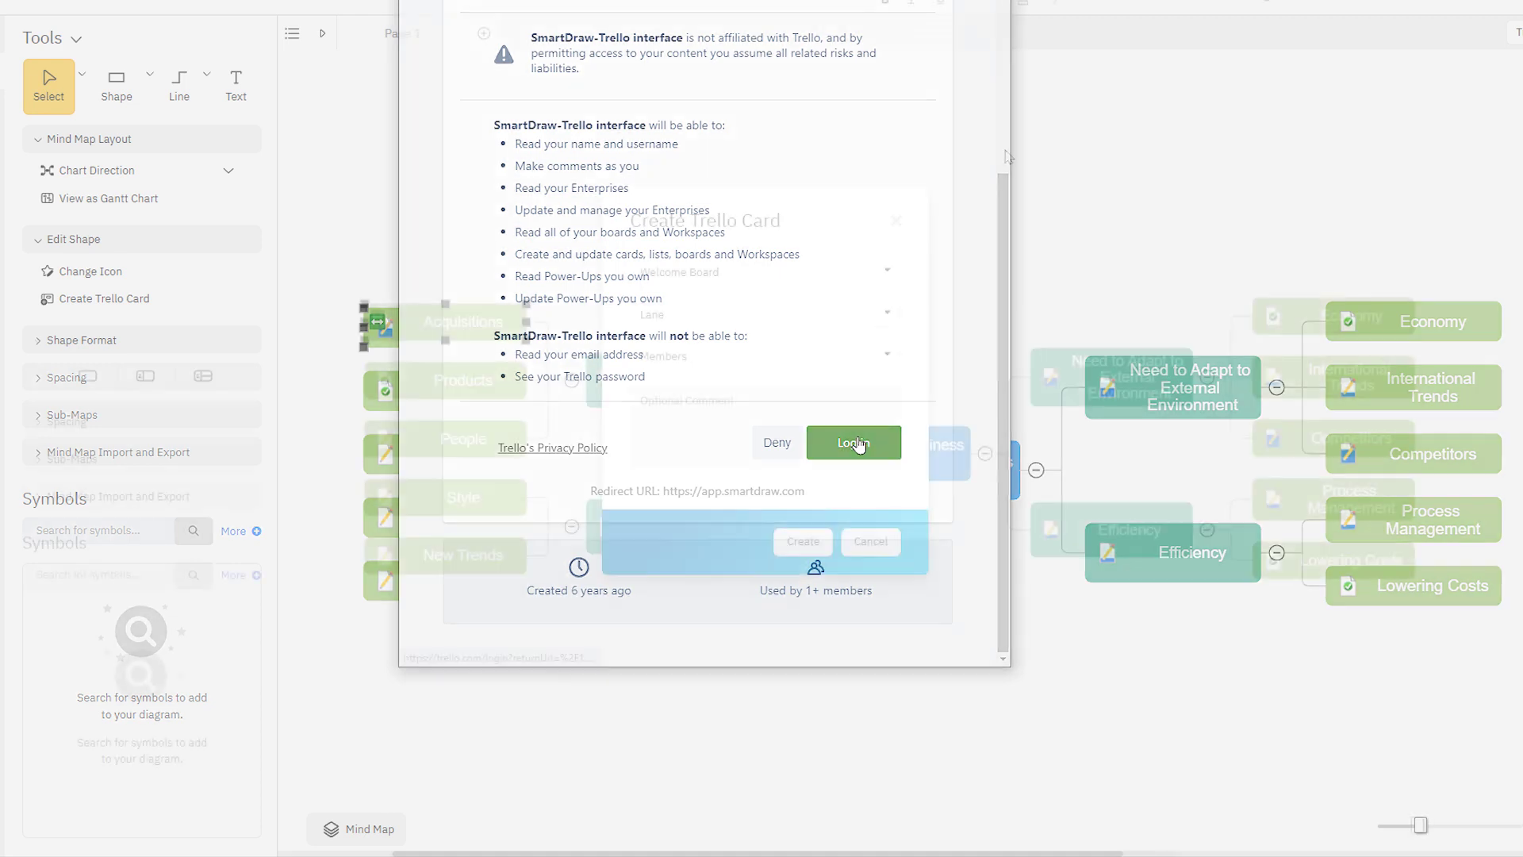
{"action": "left_click", "coordinate": [882, 274]}
{"action": "left_click", "coordinate": [788, 320]}
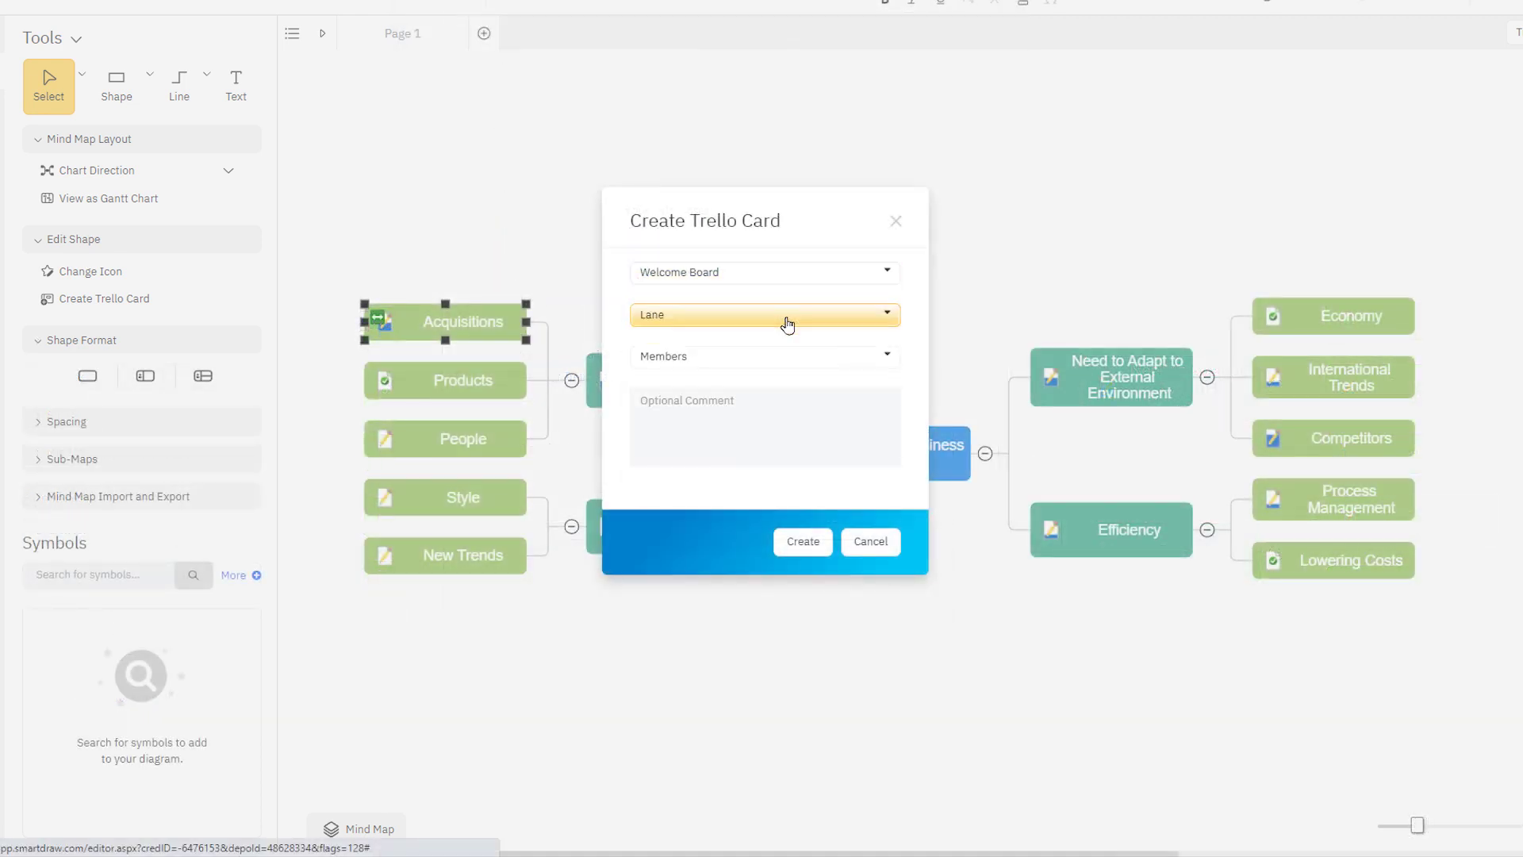
{"action": "left_click", "coordinate": [788, 325]}
{"action": "left_click", "coordinate": [755, 404]}
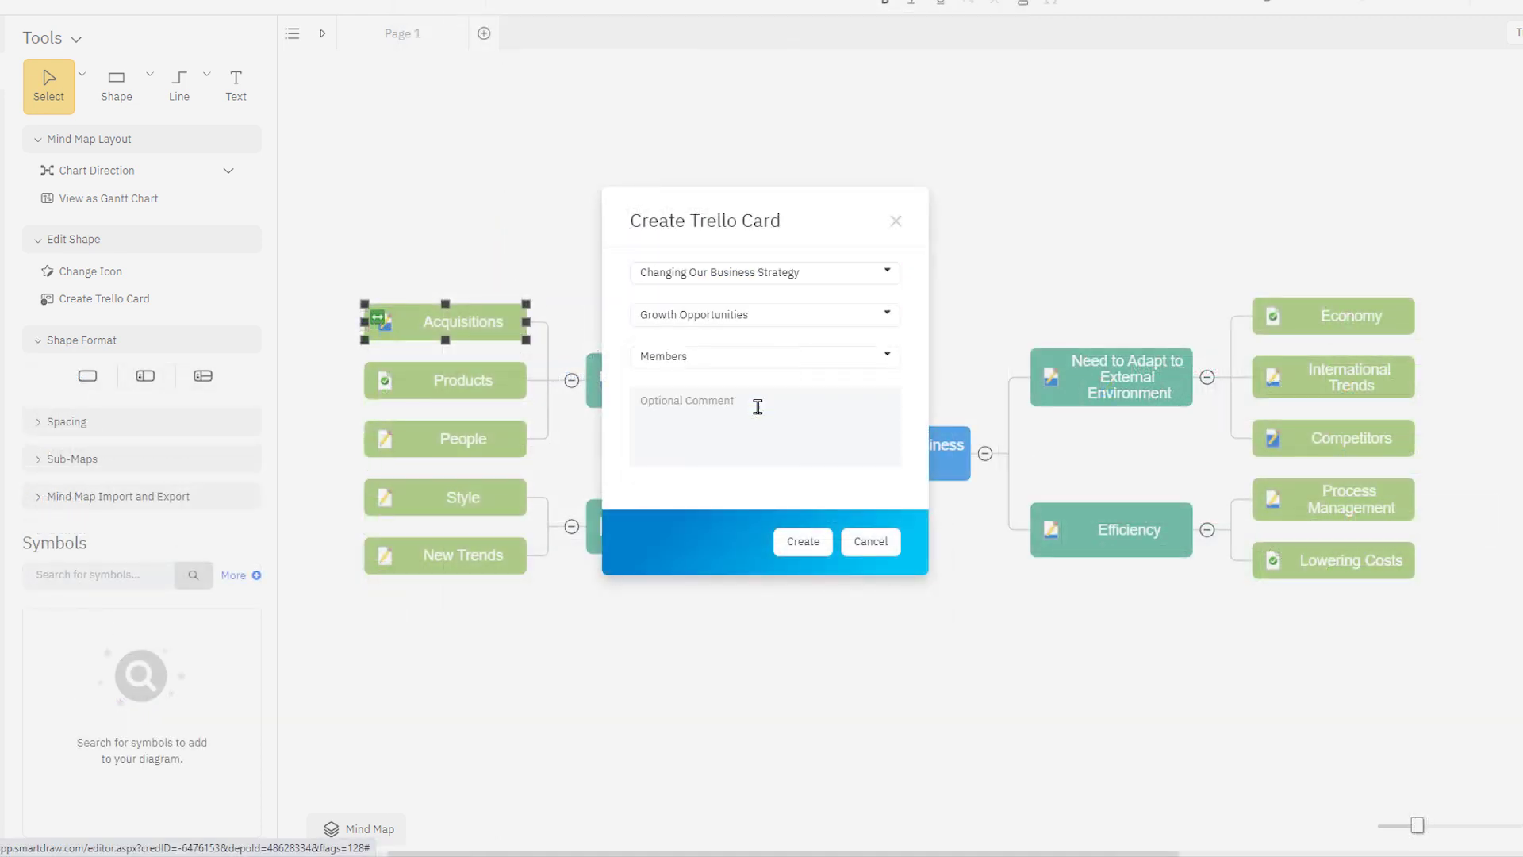
{"action": "left_click", "coordinate": [781, 371]}
{"action": "left_click", "coordinate": [744, 398]}
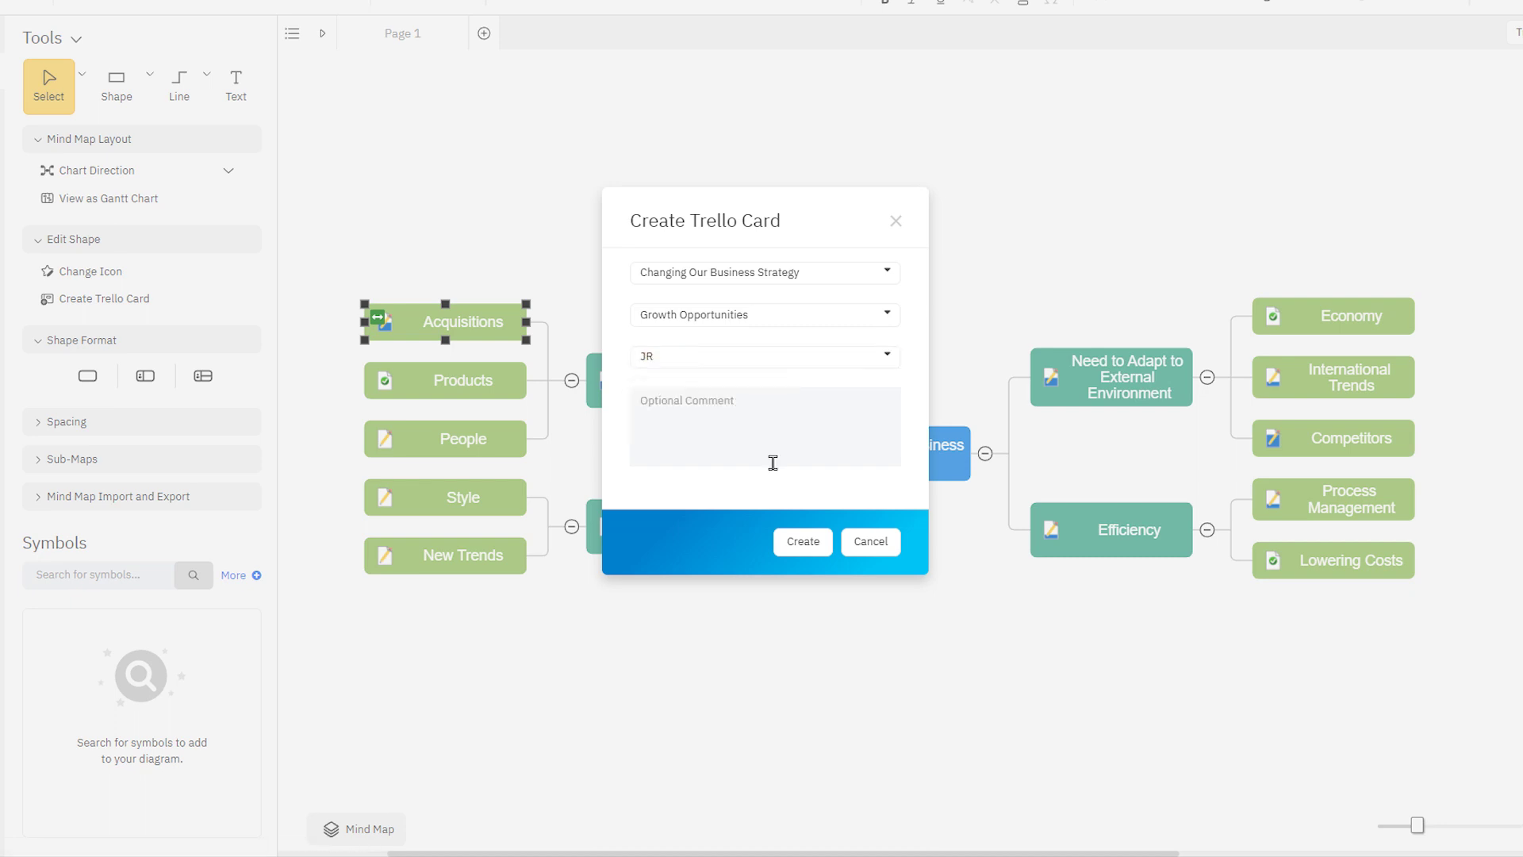
{"action": "left_click", "coordinate": [803, 542]}
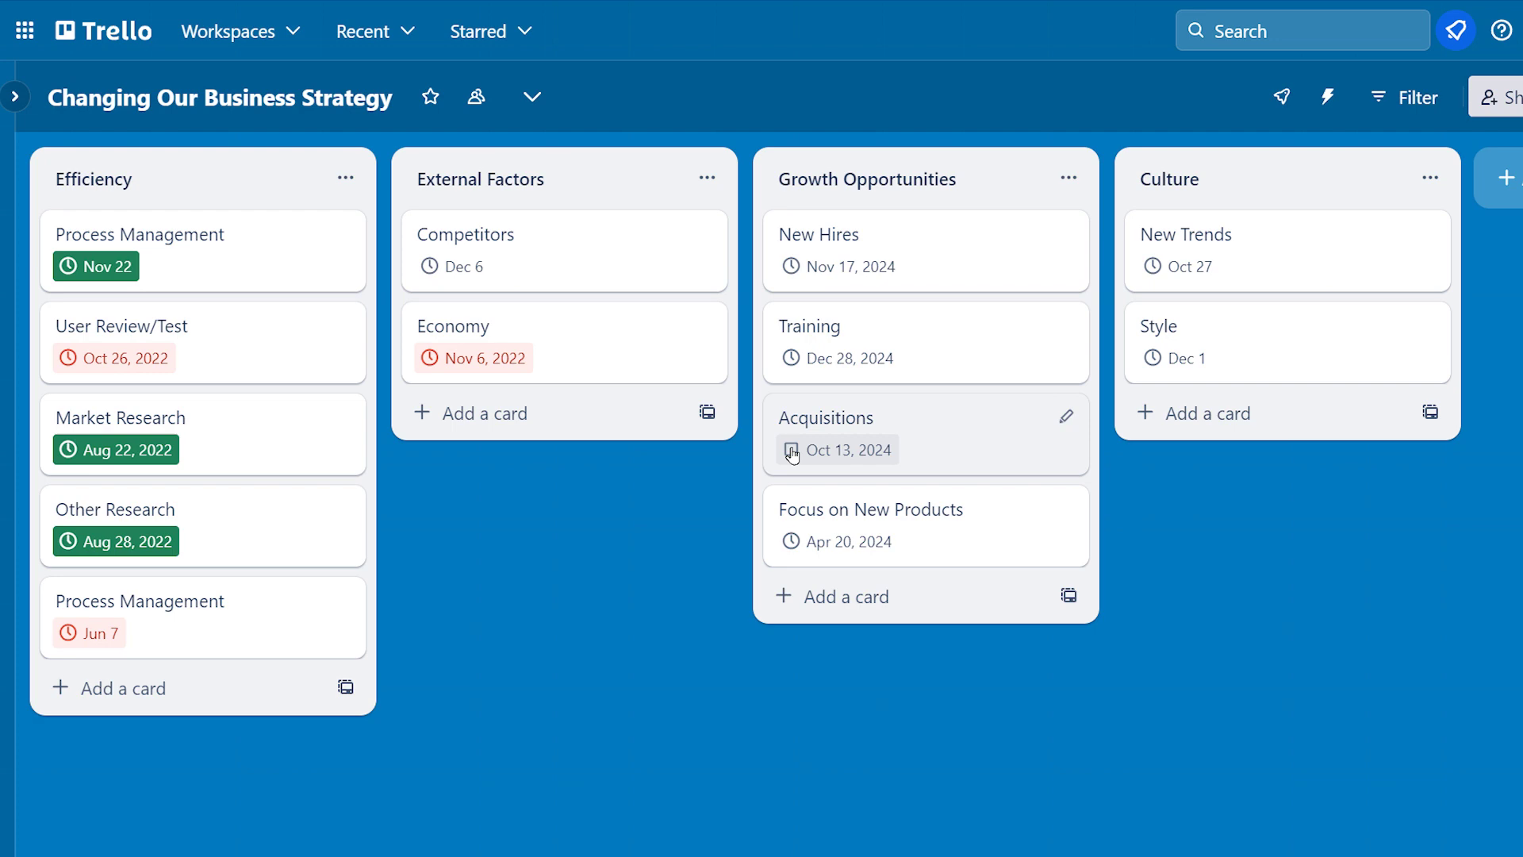
- Tick the Acquisitions card's due-date checkbox in Trello to mark it complete
{"action": "left_click", "coordinate": [791, 451]}
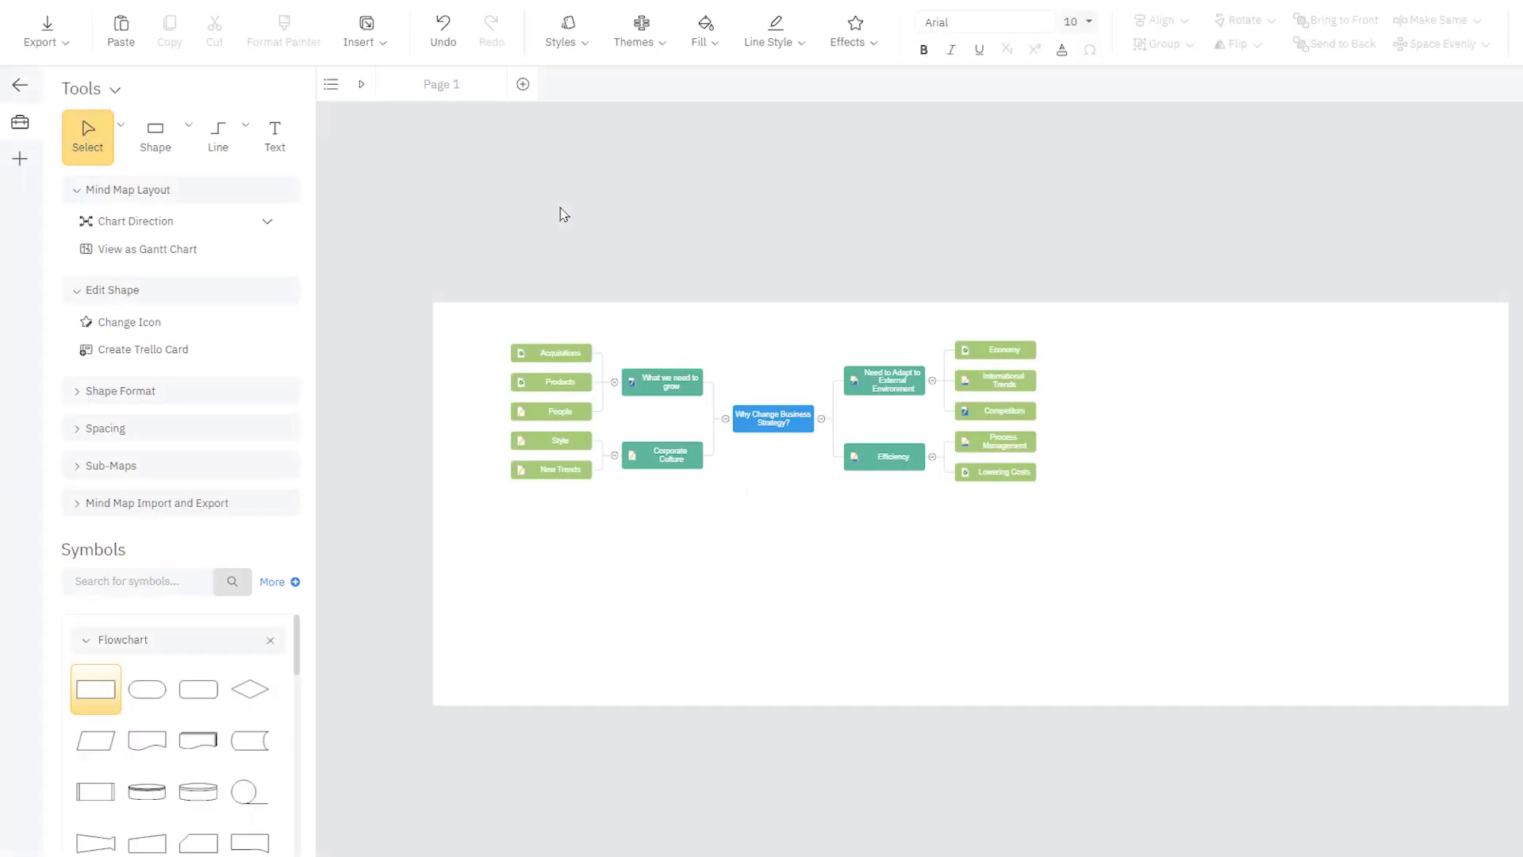
- Insert a Kanban whiteboard blueprint and place it below the mind map
{"action": "left_click", "coordinate": [21, 162]}
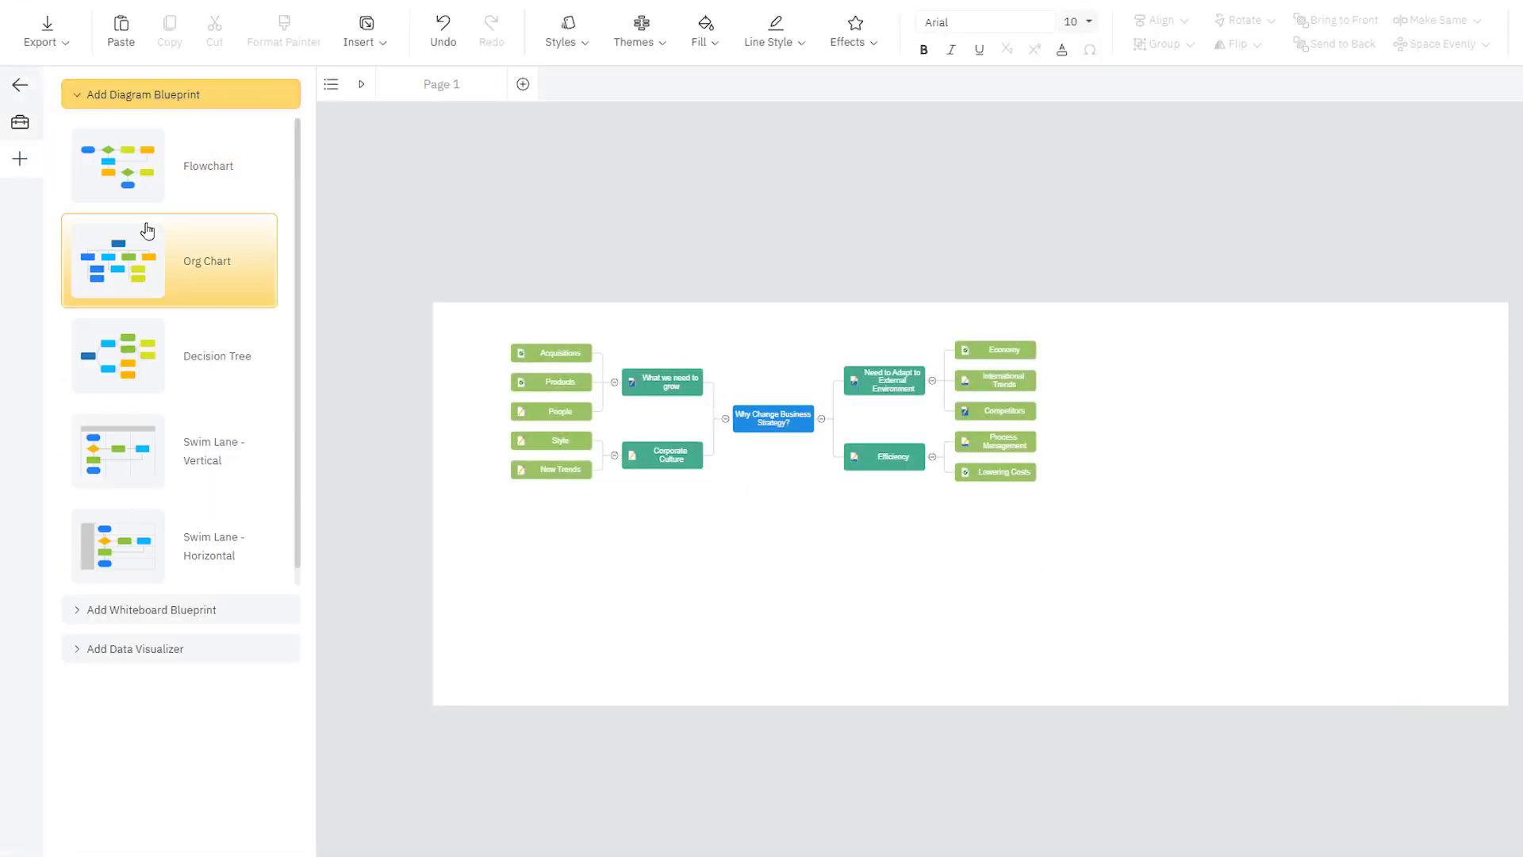
{"action": "left_click", "coordinate": [76, 607]}
{"action": "mouse_move", "coordinate": [75, 614]}
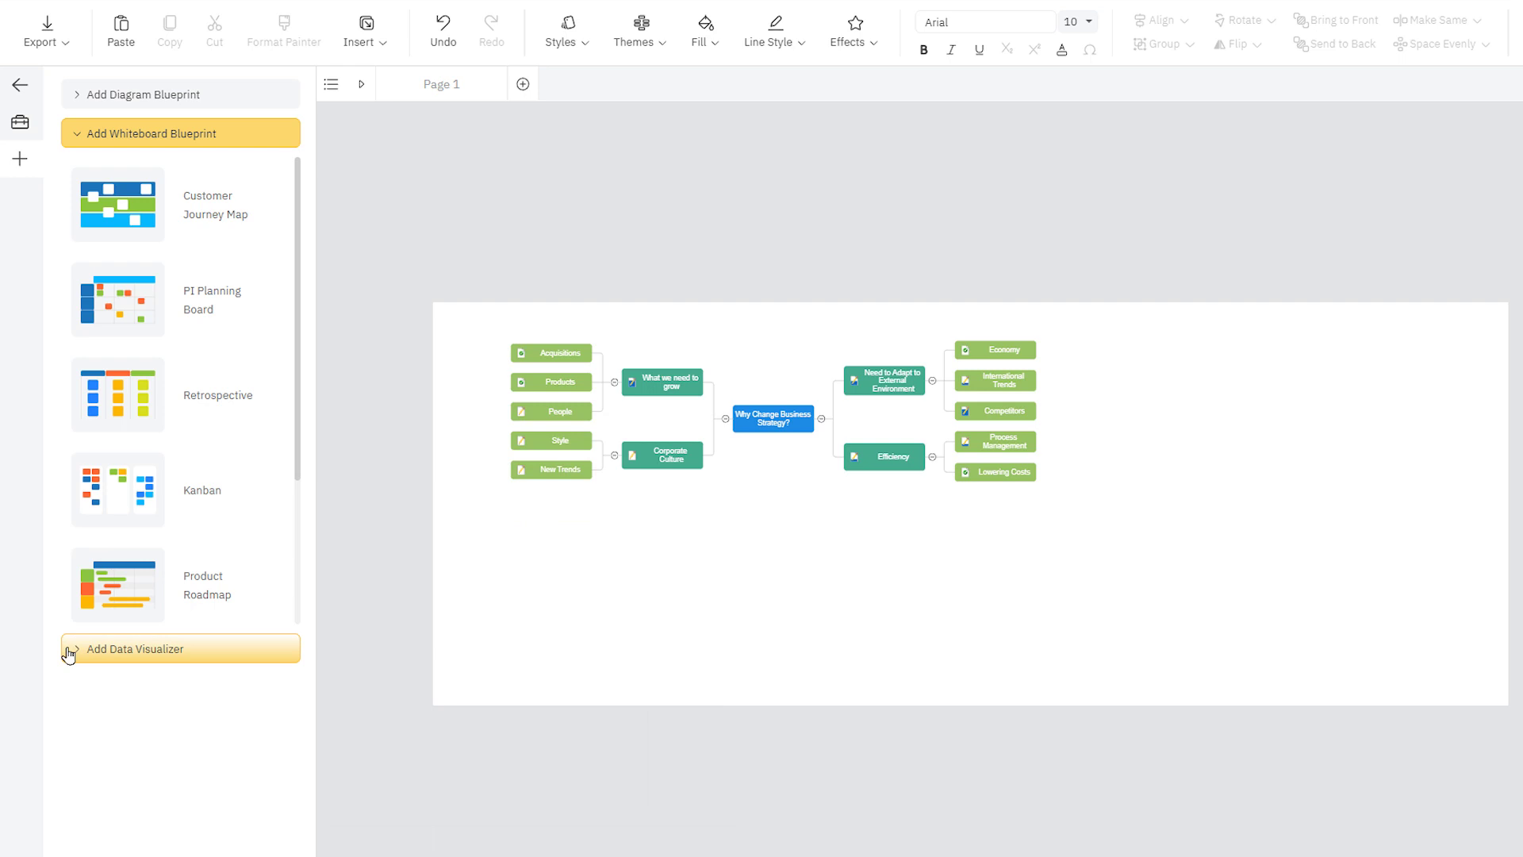
{"action": "left_click", "coordinate": [67, 650]}
{"action": "left_click", "coordinate": [83, 133]}
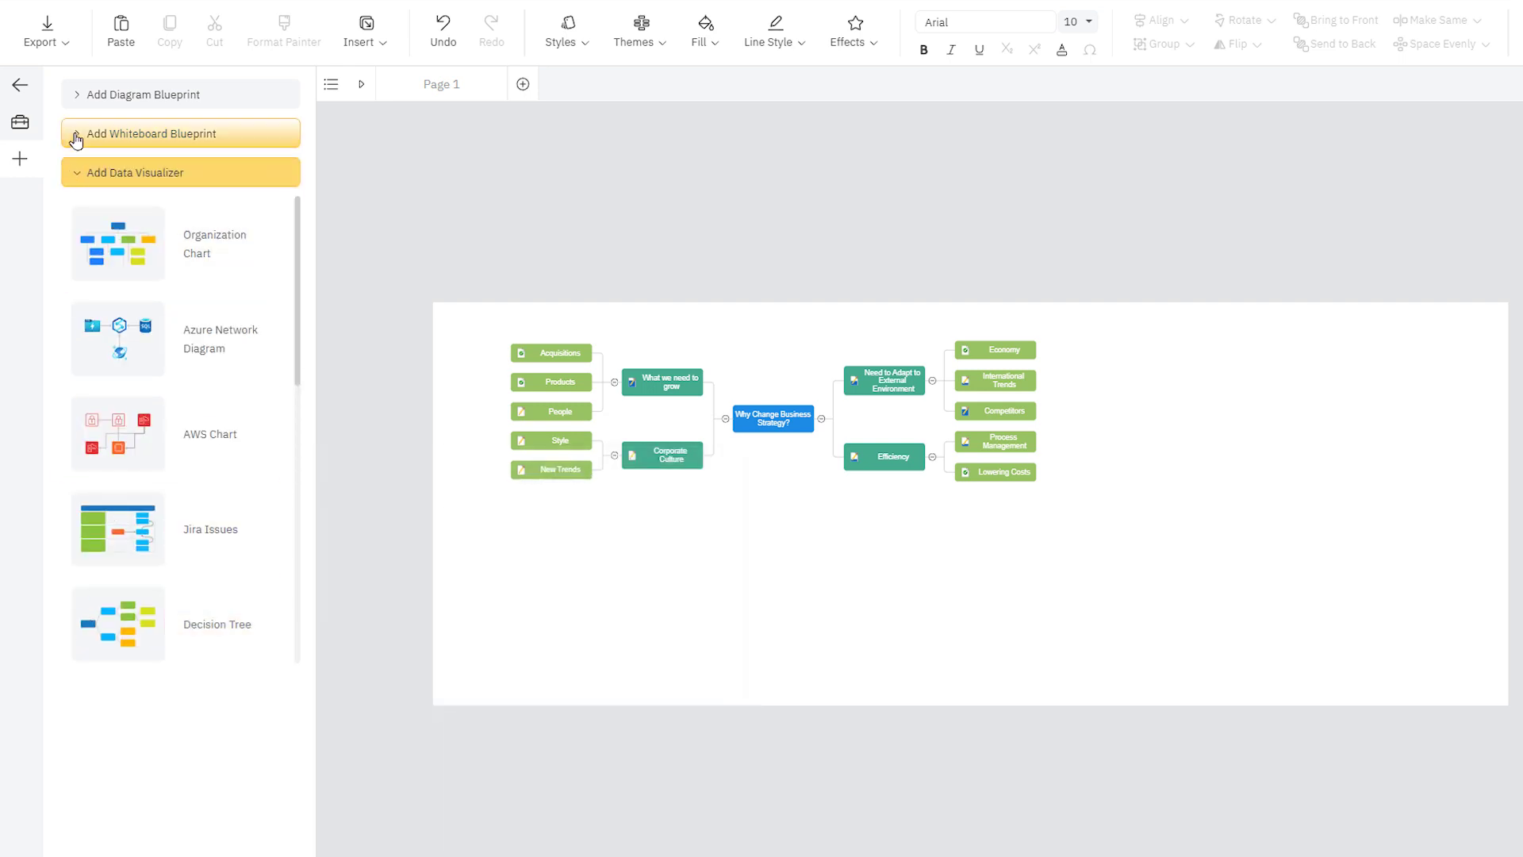
{"action": "left_click", "coordinate": [228, 500]}
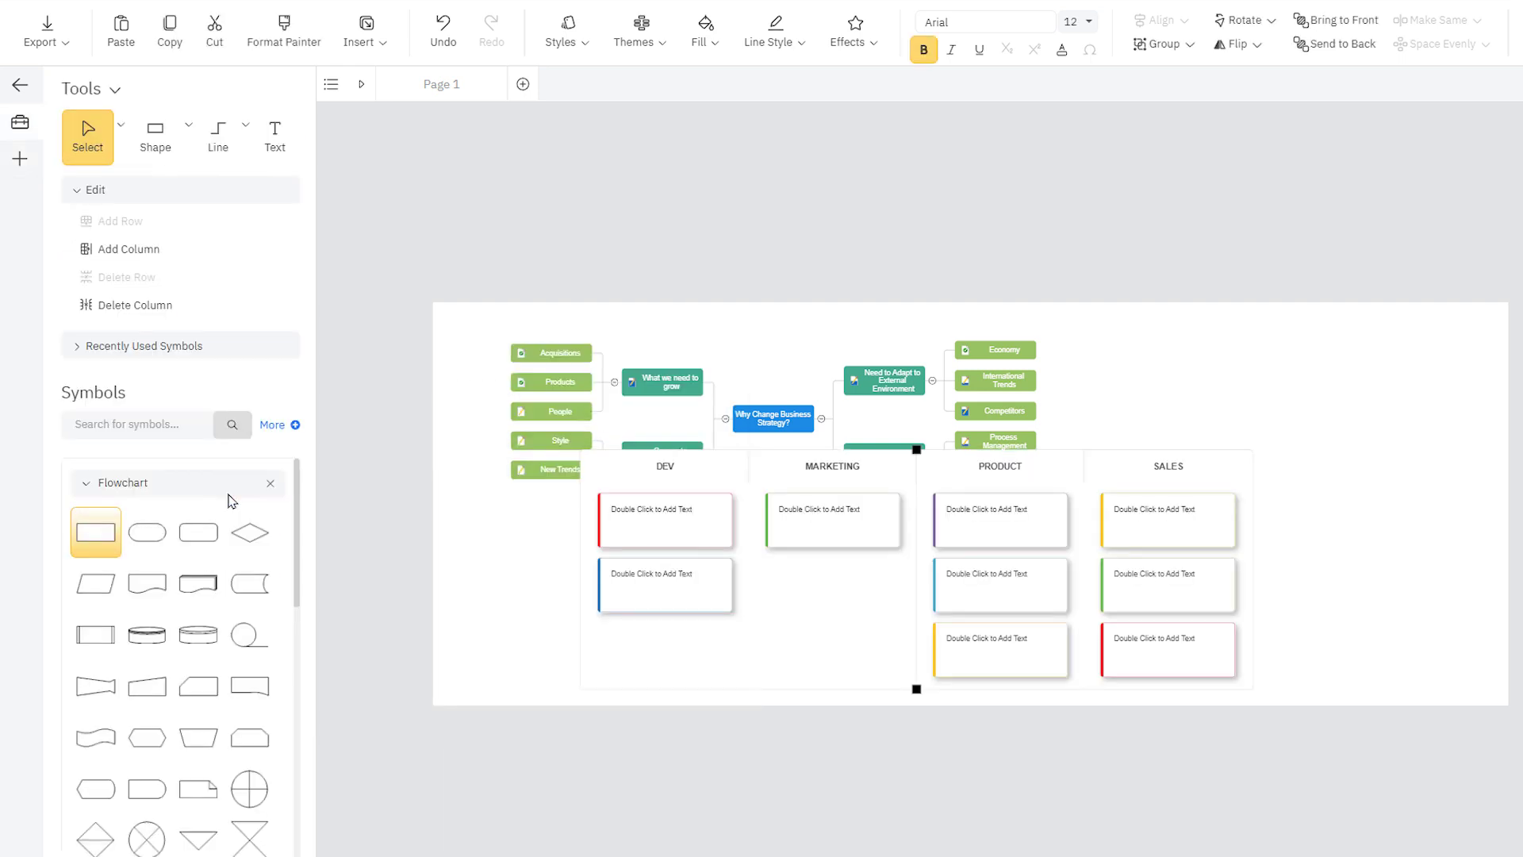
{"action": "left_click_drag", "start_coordinate": [687, 473], "coordinate": [693, 491]}
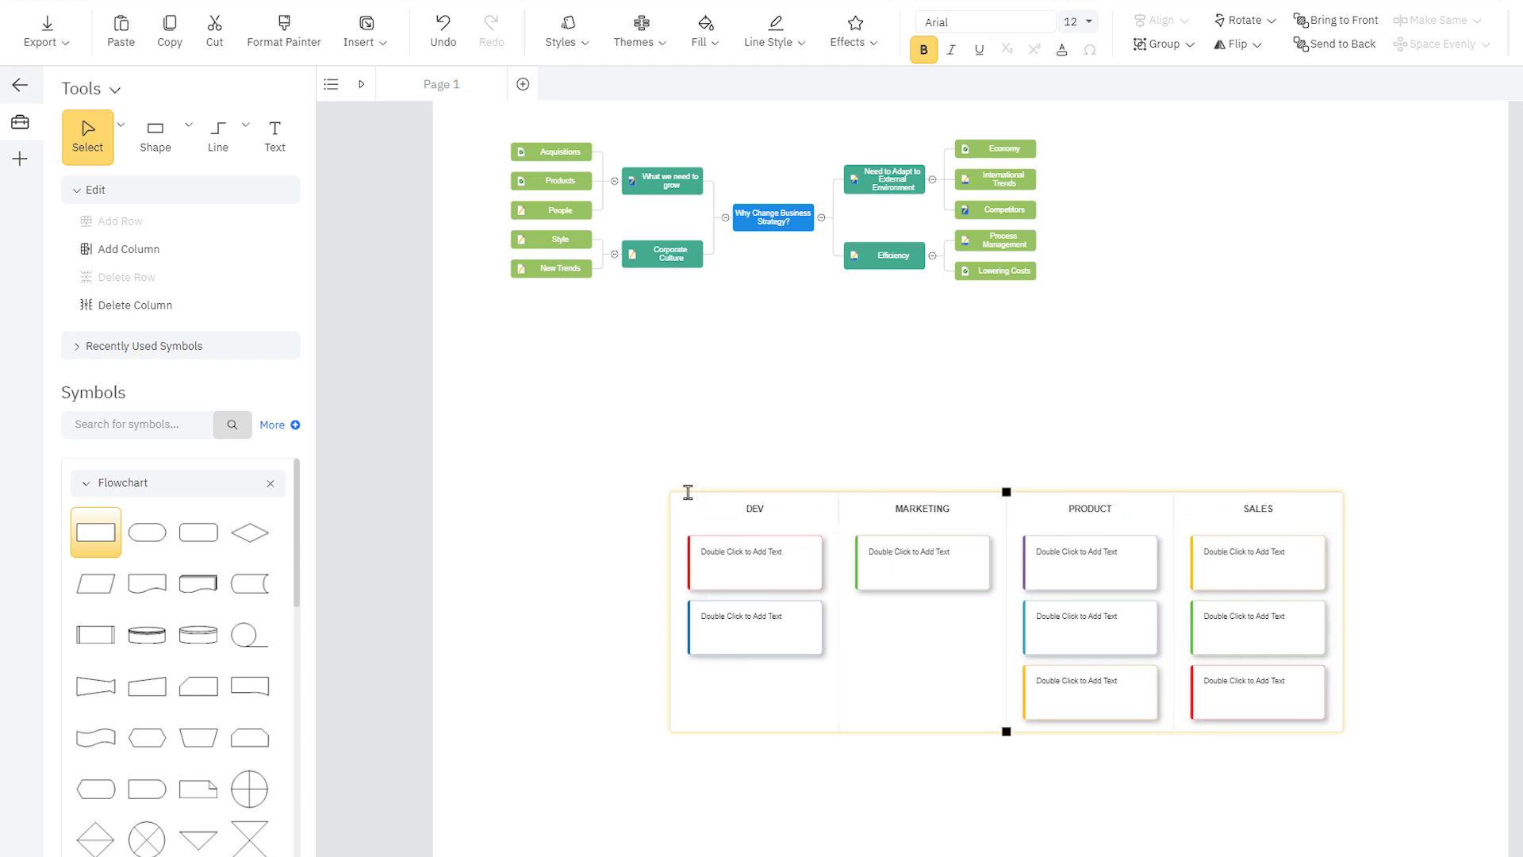
- Insert a Flowchart diagram blueprint and place it to the right of the mind map
{"action": "left_click", "coordinate": [20, 159]}
{"action": "left_click", "coordinate": [89, 97]}
{"action": "left_click", "coordinate": [118, 165]}
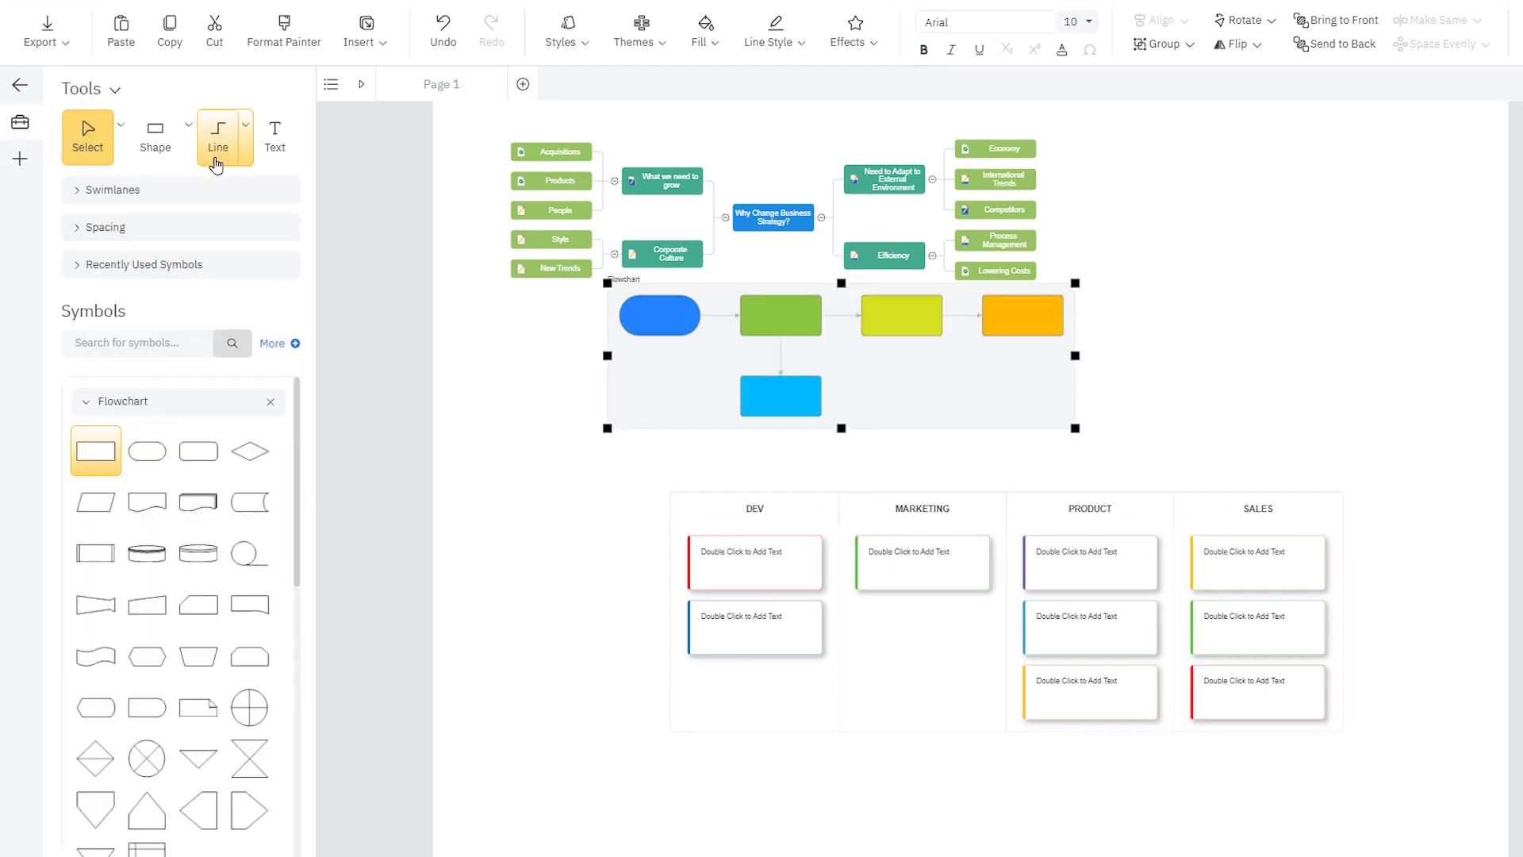
{"action": "left_click_drag", "start_coordinate": [611, 359], "coordinate": [1024, 371]}
{"action": "left_click", "coordinate": [877, 377]}
{"action": "left_click", "coordinate": [765, 568]}
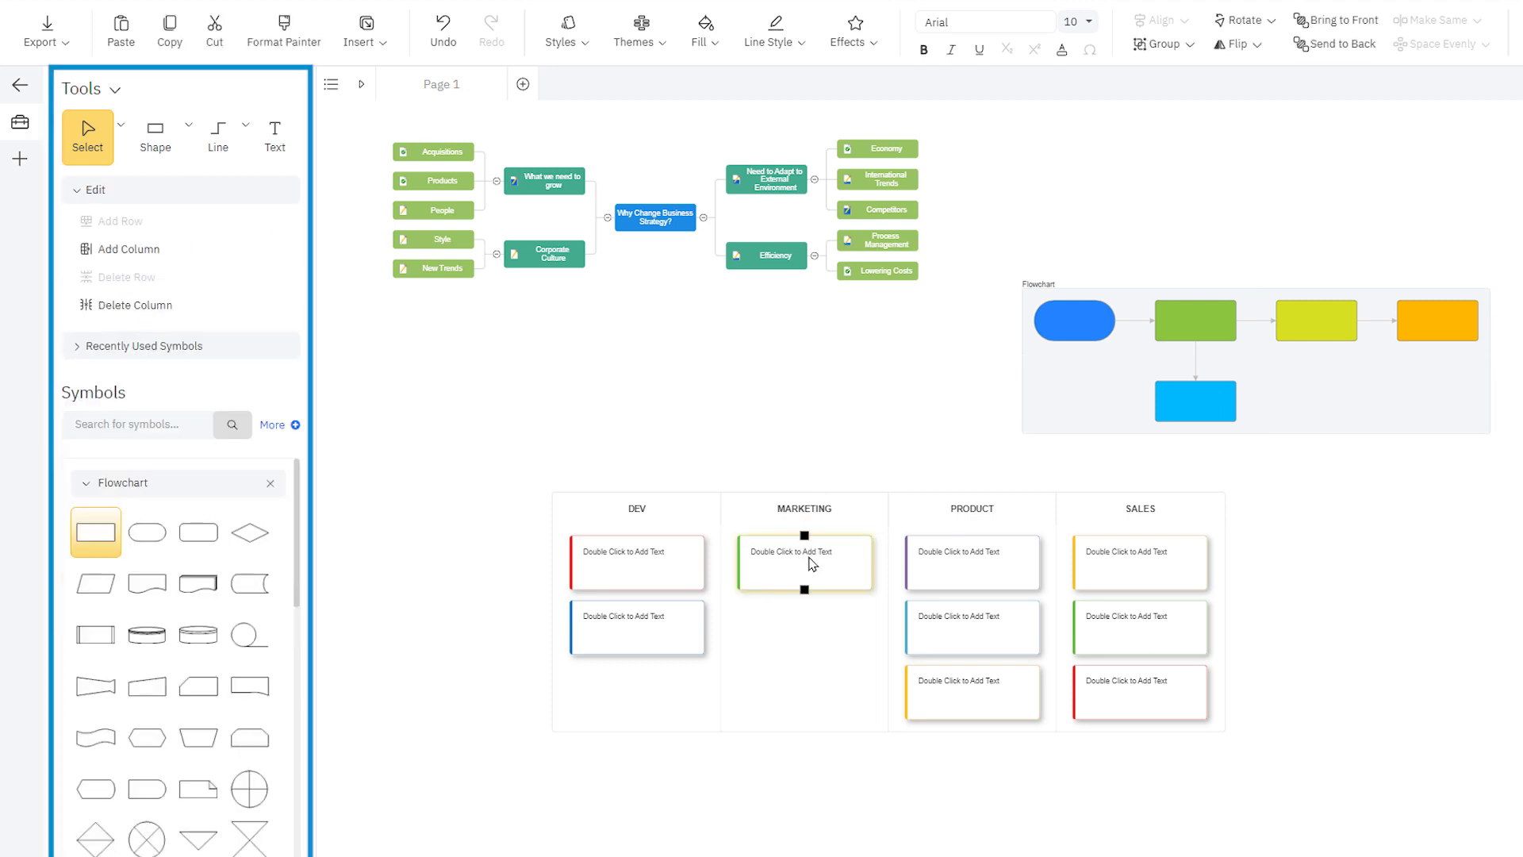
{"action": "left_click", "coordinate": [687, 226]}
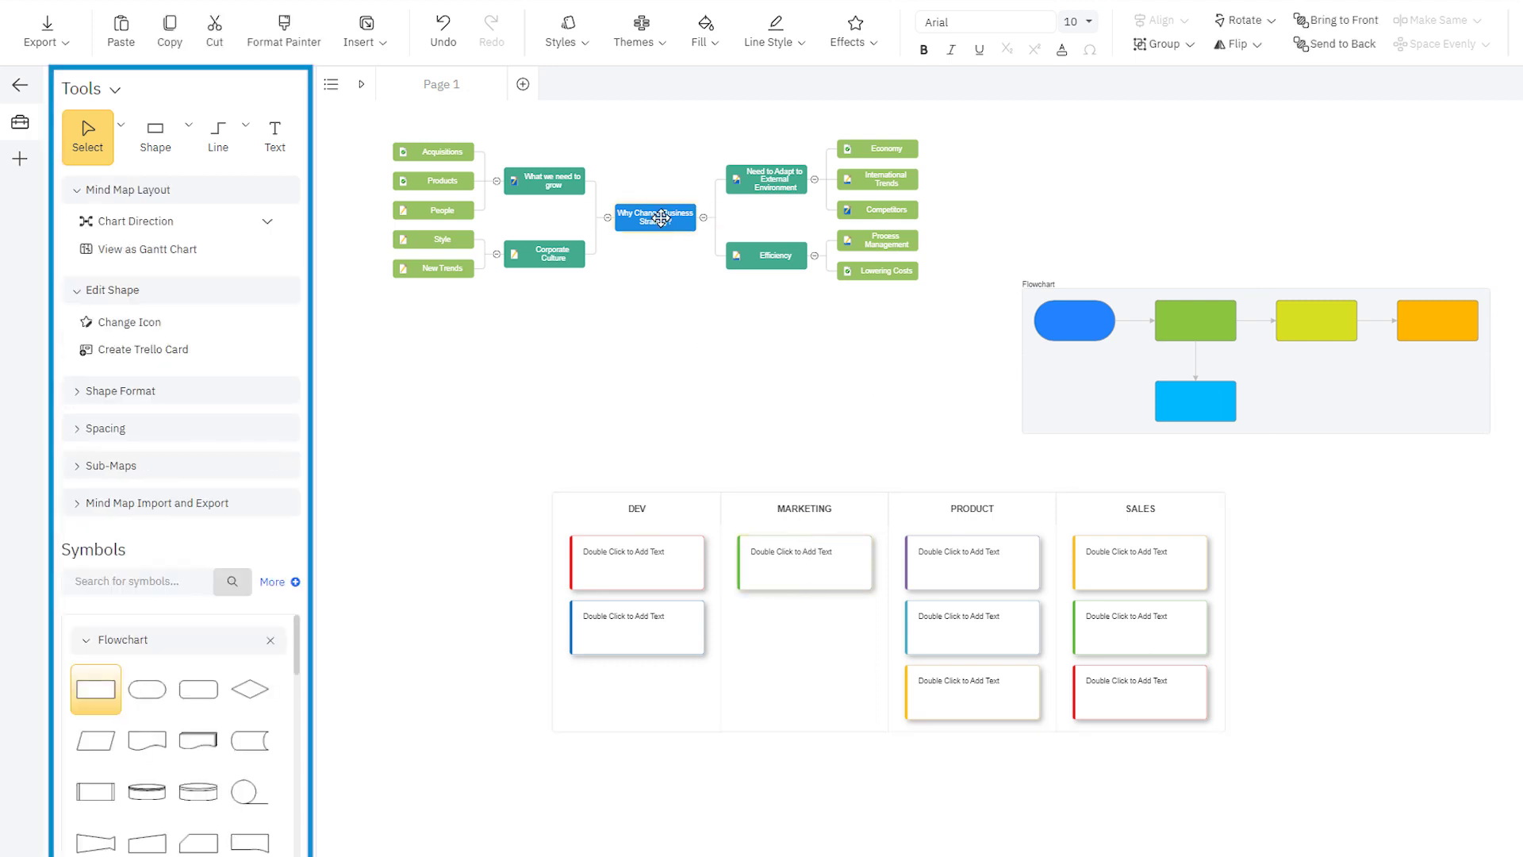
{"action": "left_click", "coordinate": [1081, 322]}
{"action": "left_click", "coordinate": [658, 225]}
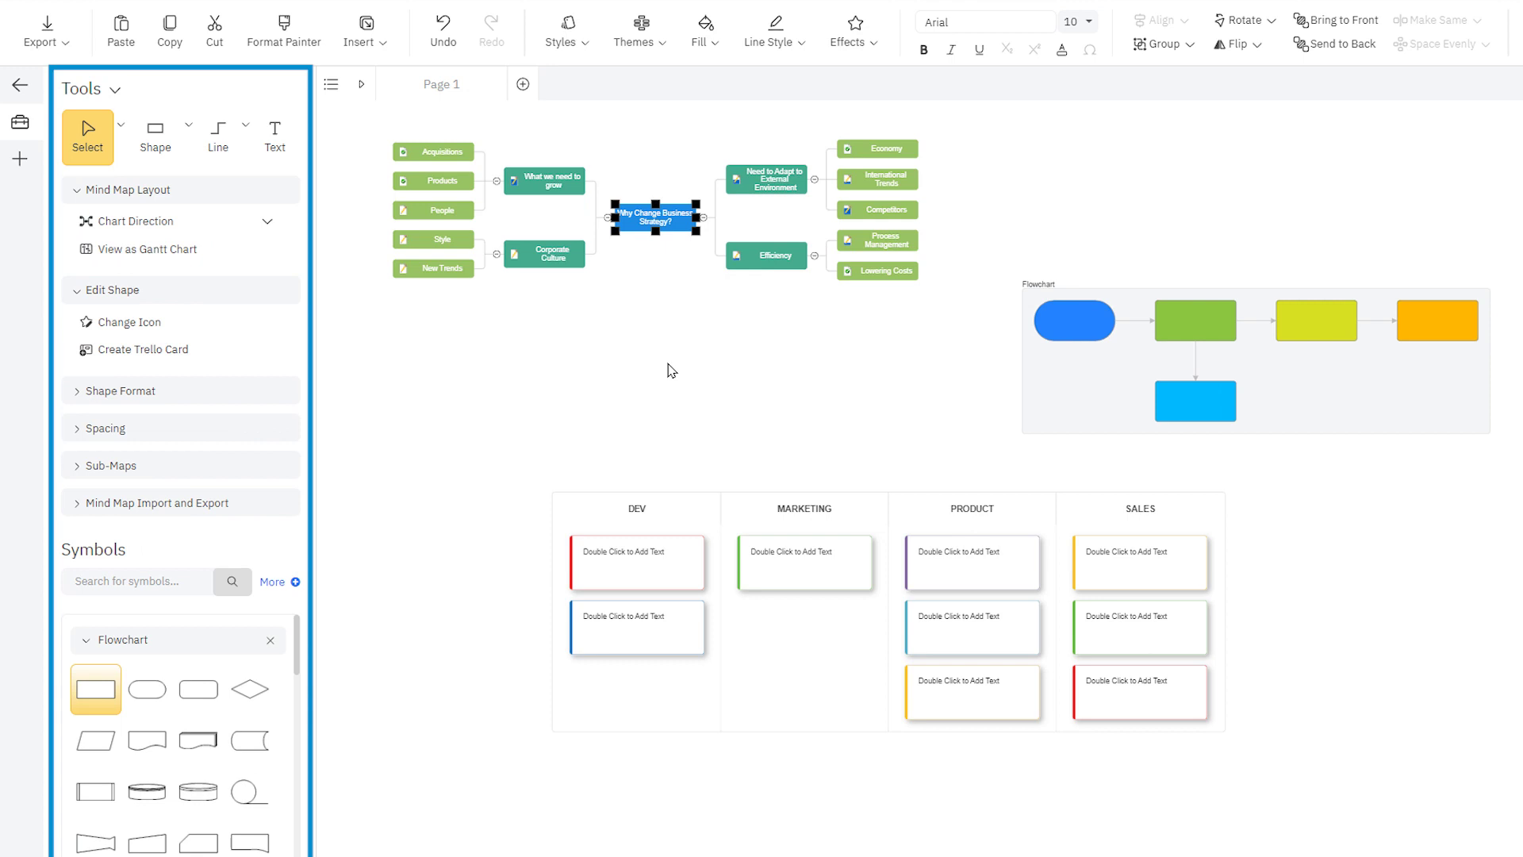